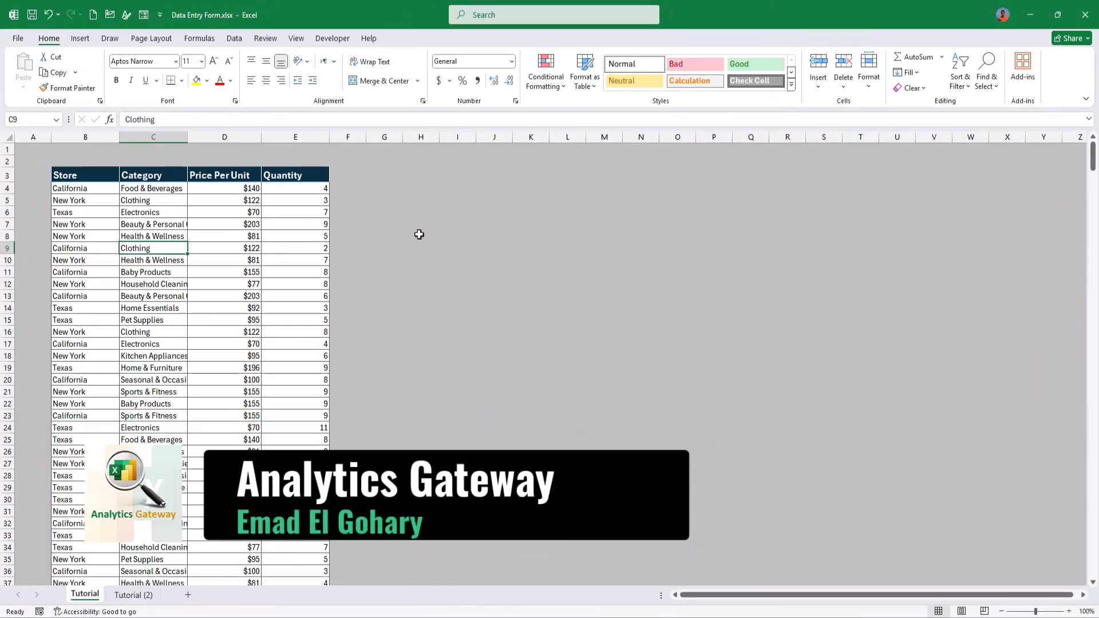
Look through the store, category, price and quantity records on the Tutorial sheet
click(269, 224)
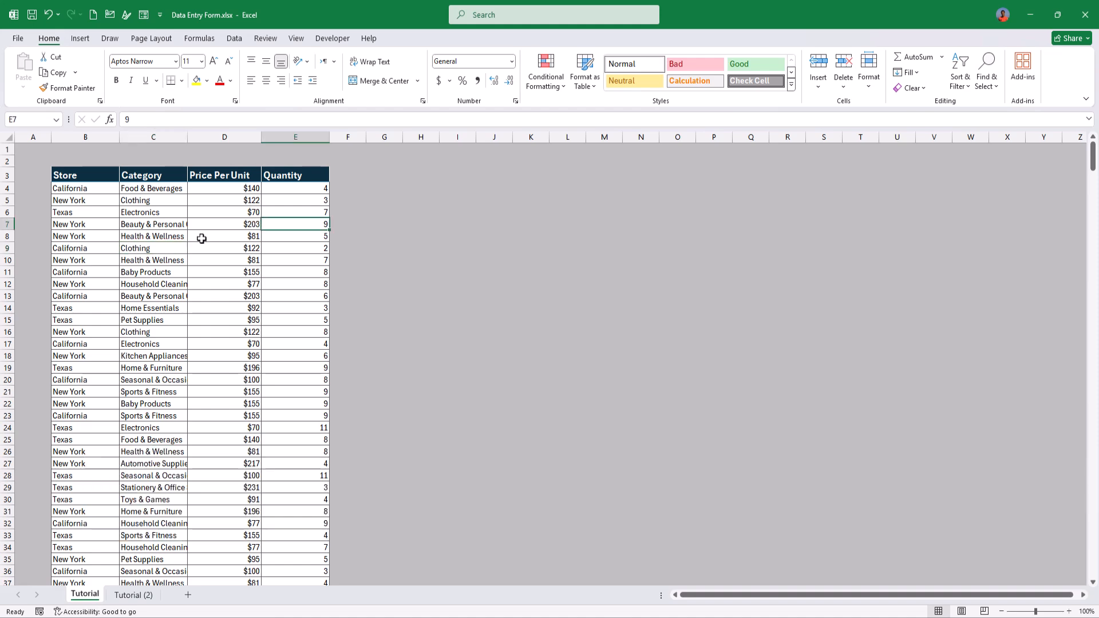
scroll(197, 241, down, 6)
scroll(197, 240, down, 15)
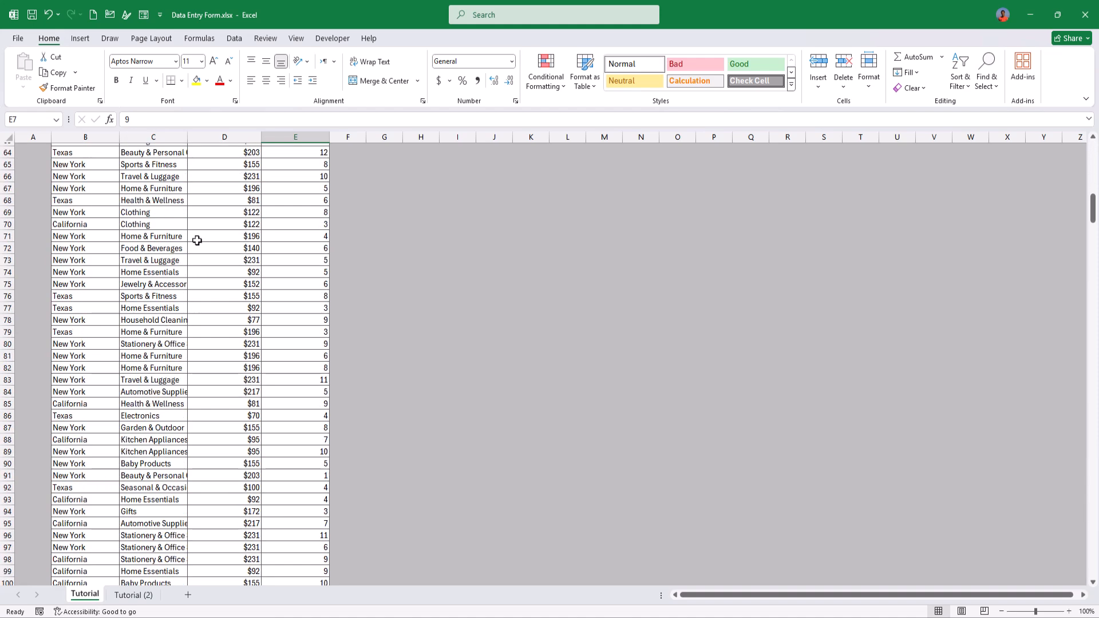
scroll(197, 240, down, 10)
scroll(214, 234, up, 11)
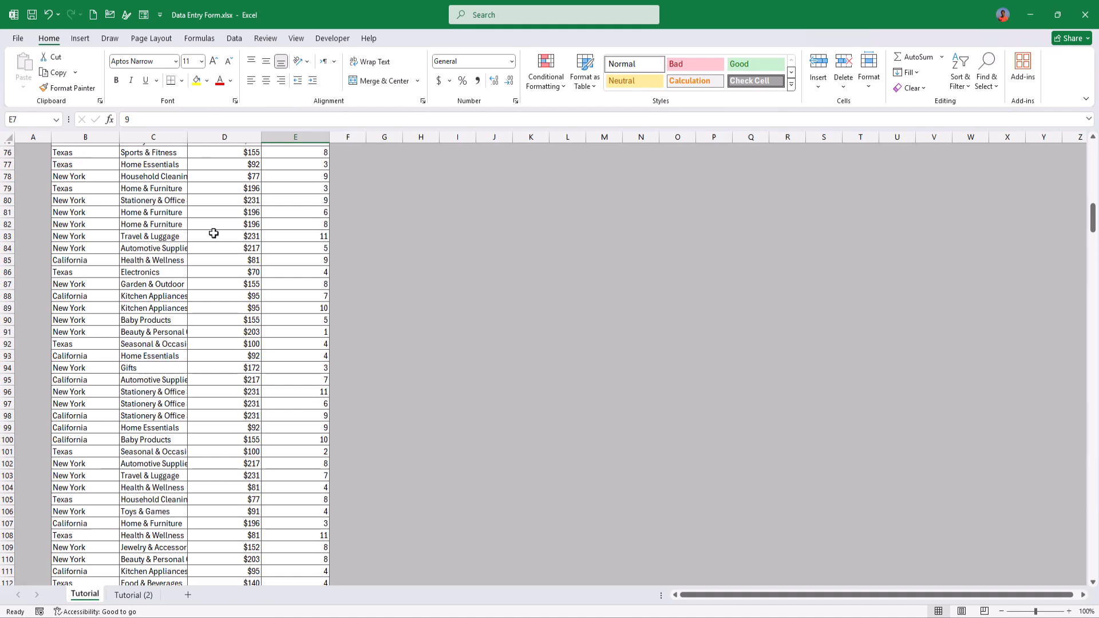
scroll(213, 233, up, 20)
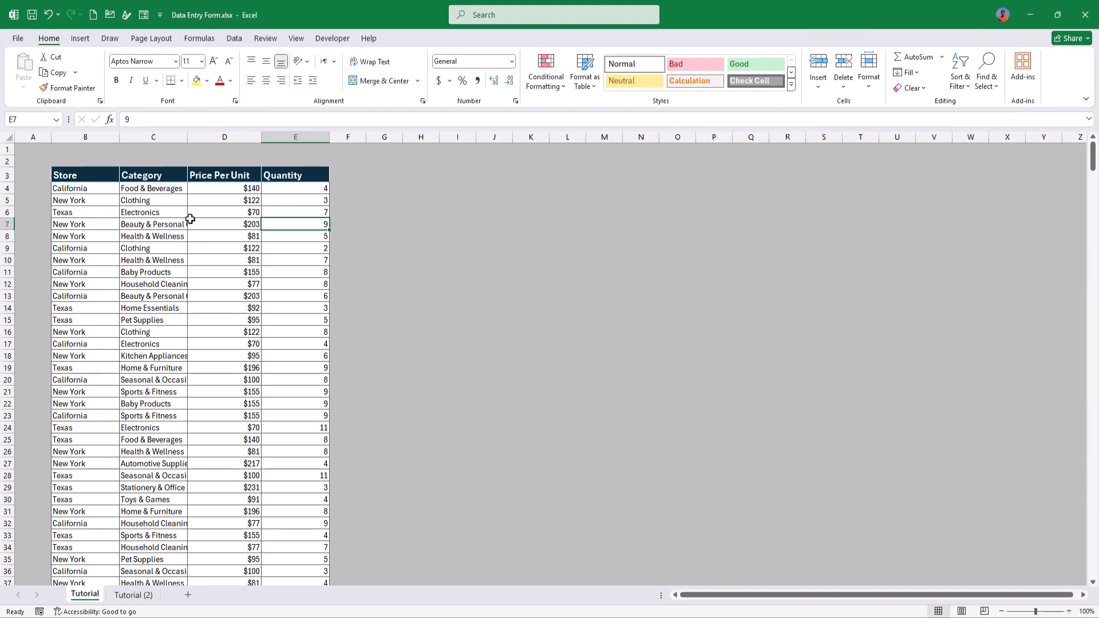
click(191, 220)
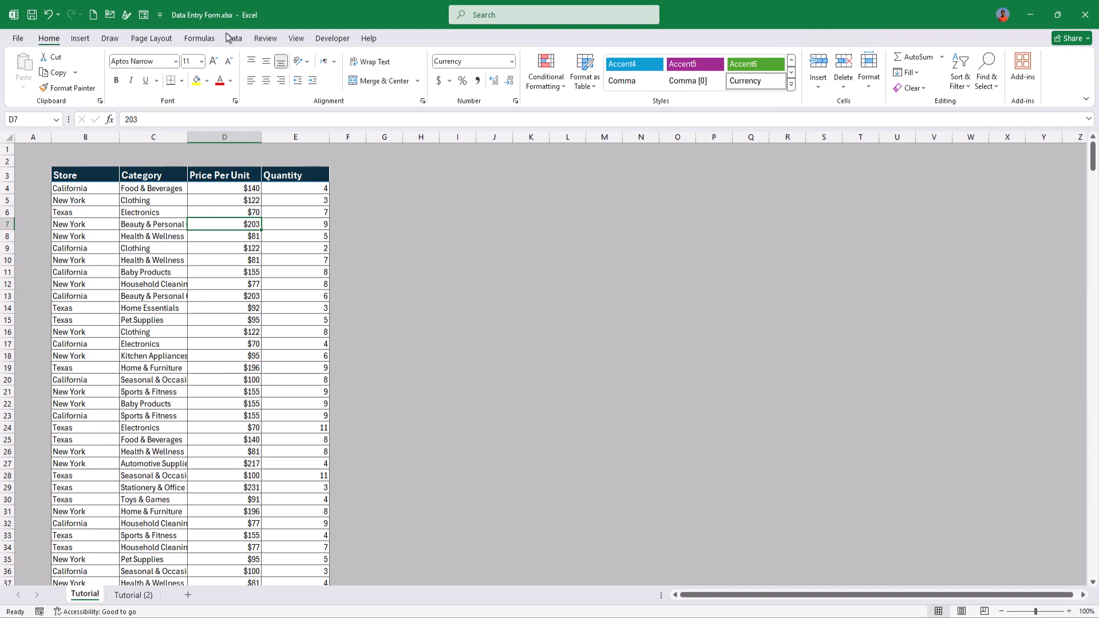
click(225, 269)
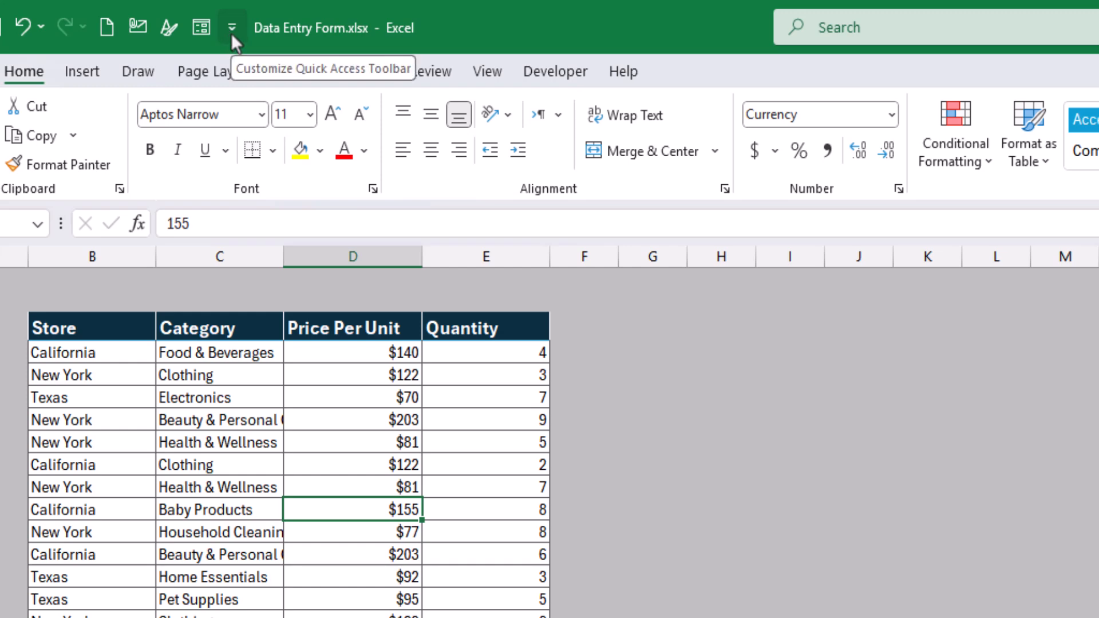
Open the Quick Access Toolbar customization options and list the Commands Not in the Ribbon
click(231, 33)
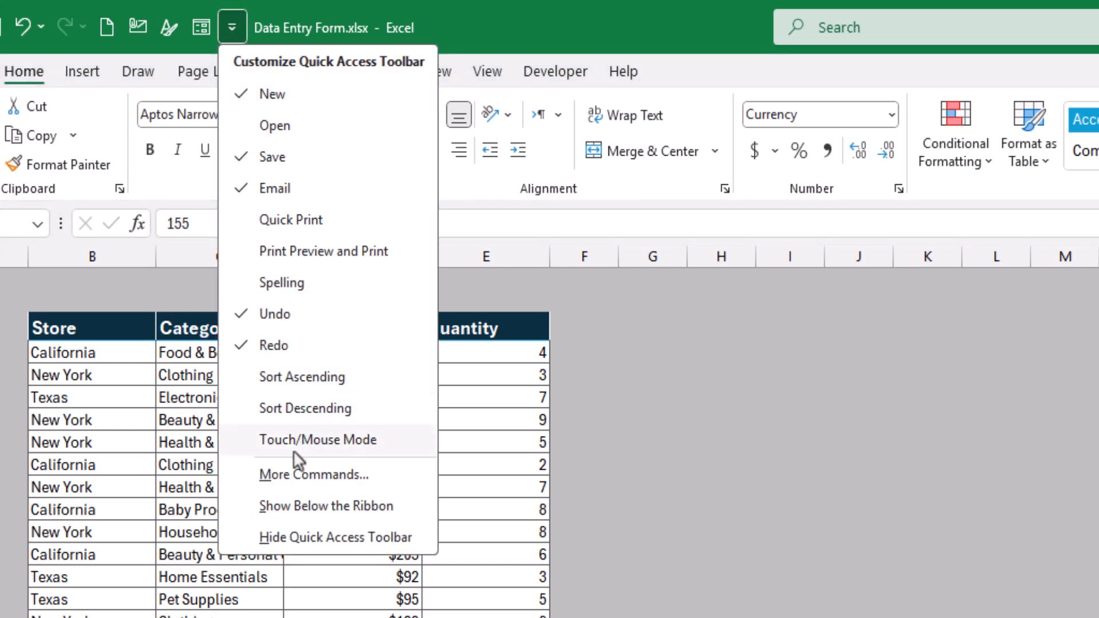
click(291, 474)
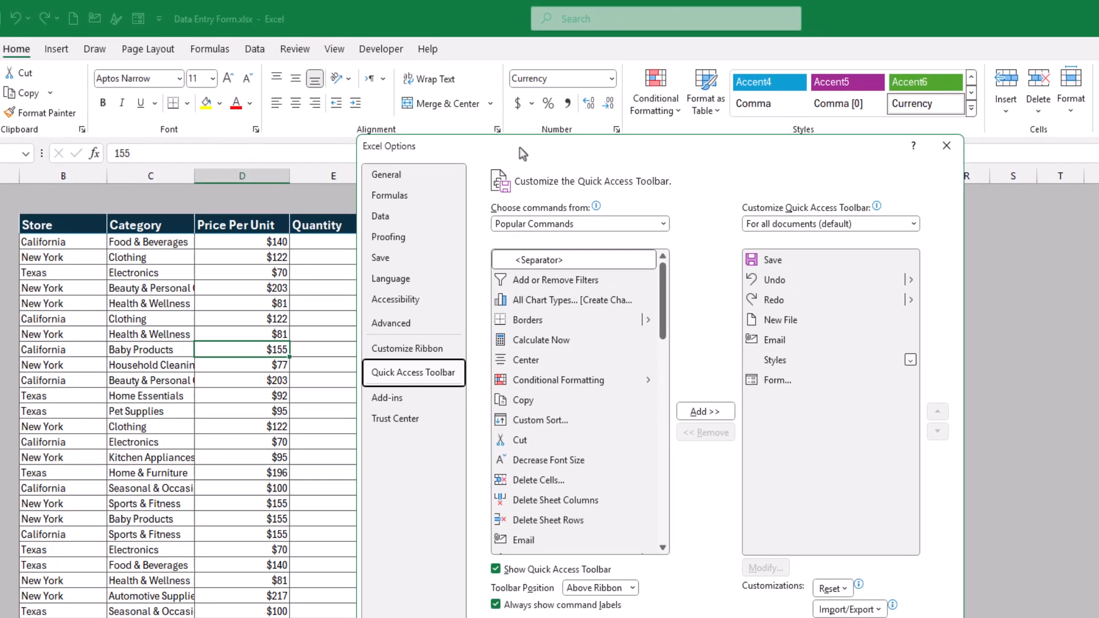
drag(520, 147, 485, 139)
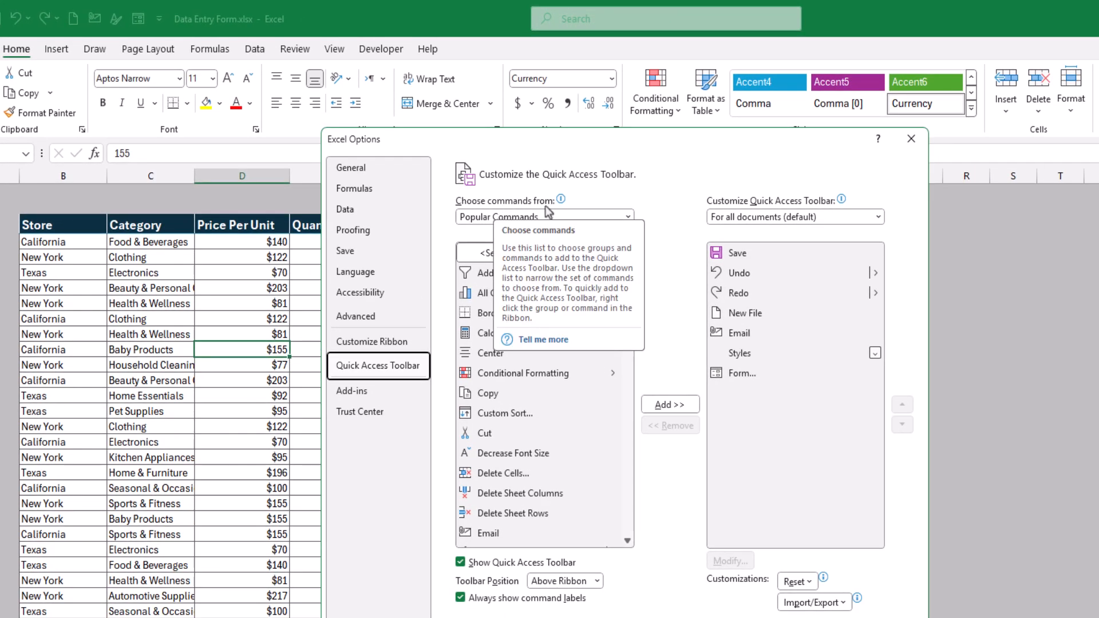
click(521, 218)
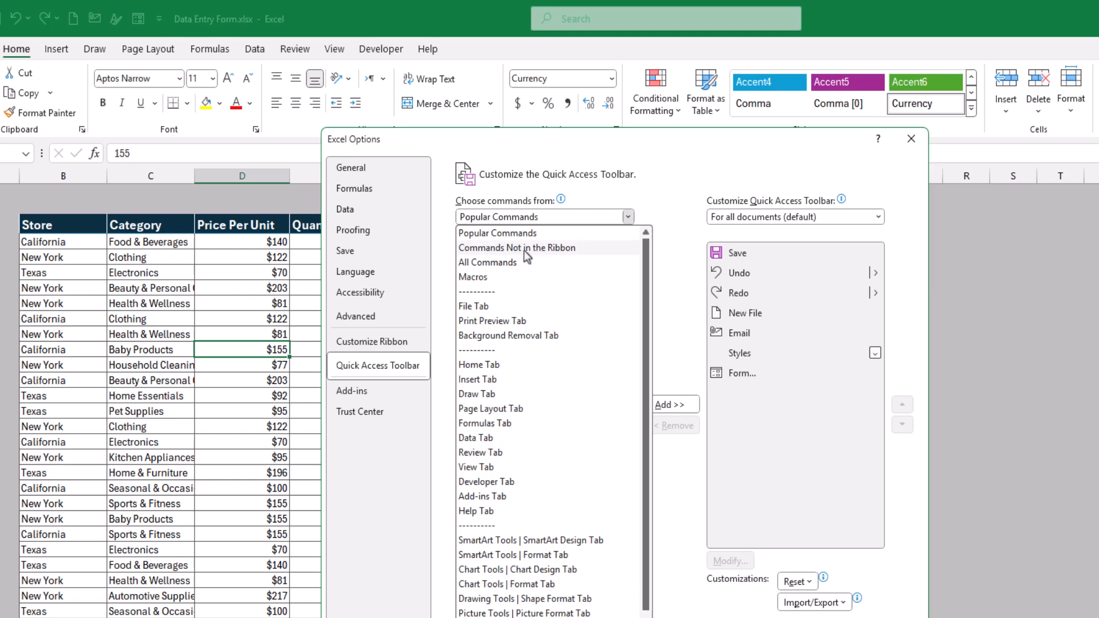
click(524, 250)
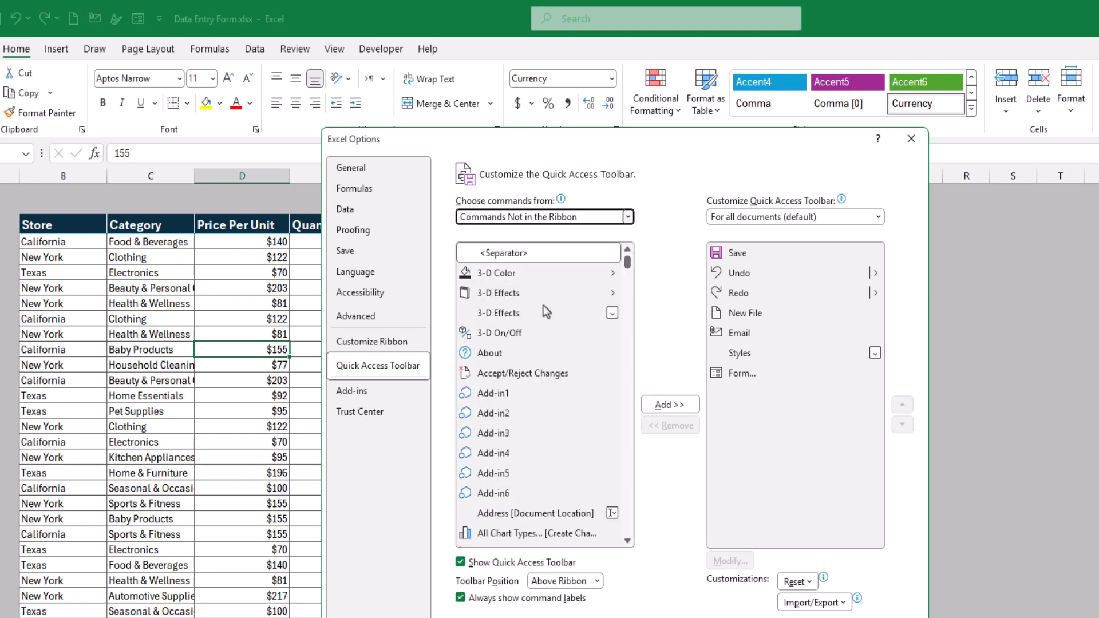
Find and select the Form... command among the available commands, and accept the toolbar options
click(544, 312)
scroll(544, 312, down, 10)
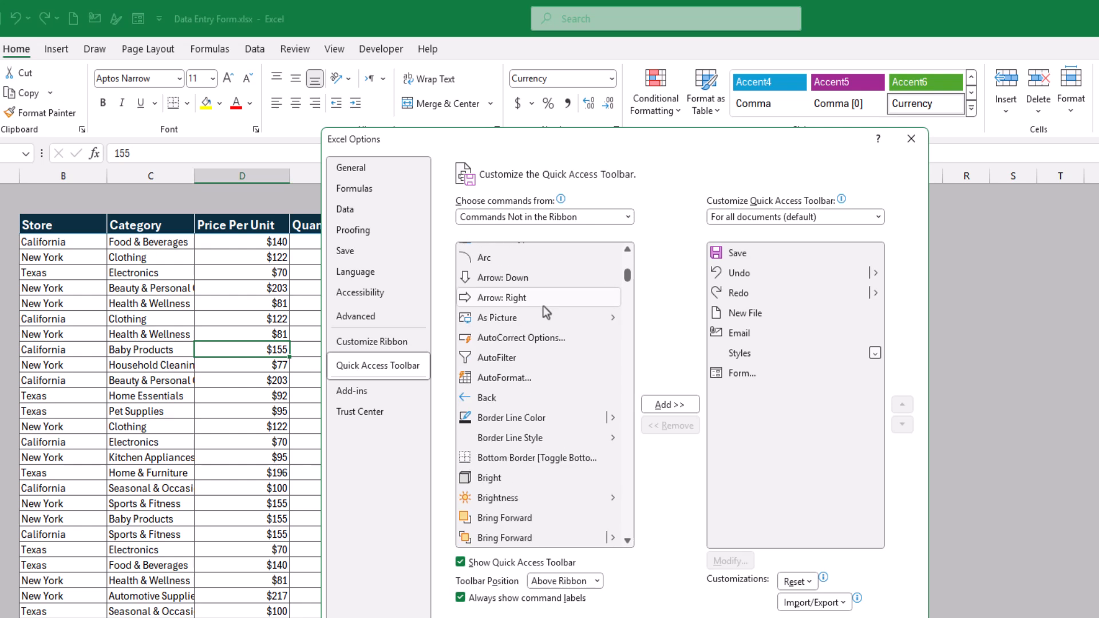
scroll(544, 313, down, 16)
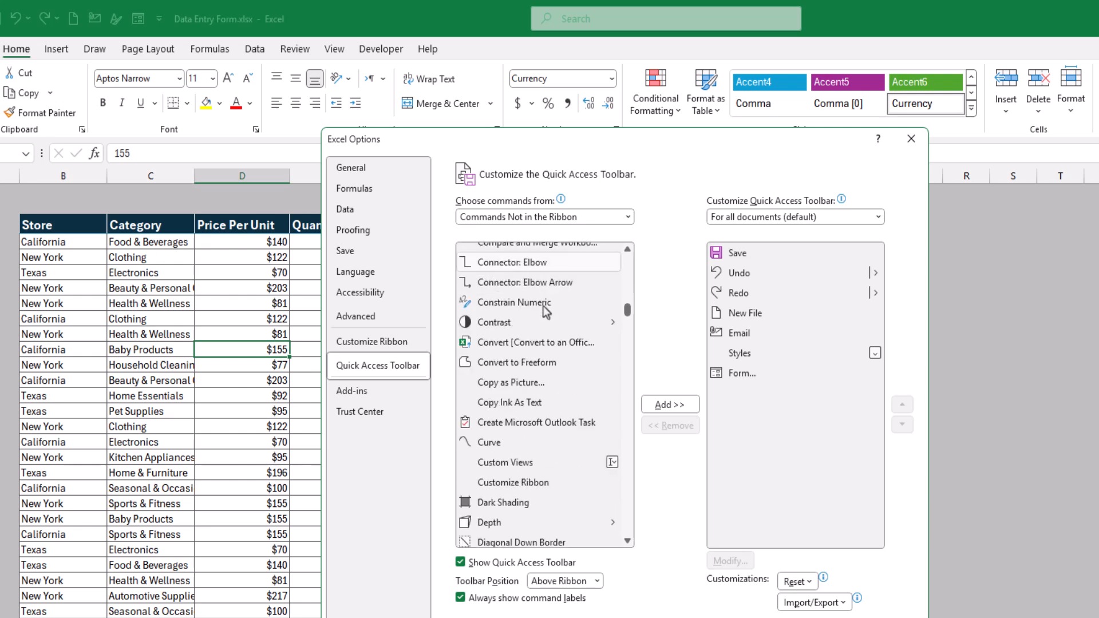
scroll(544, 313, down, 6)
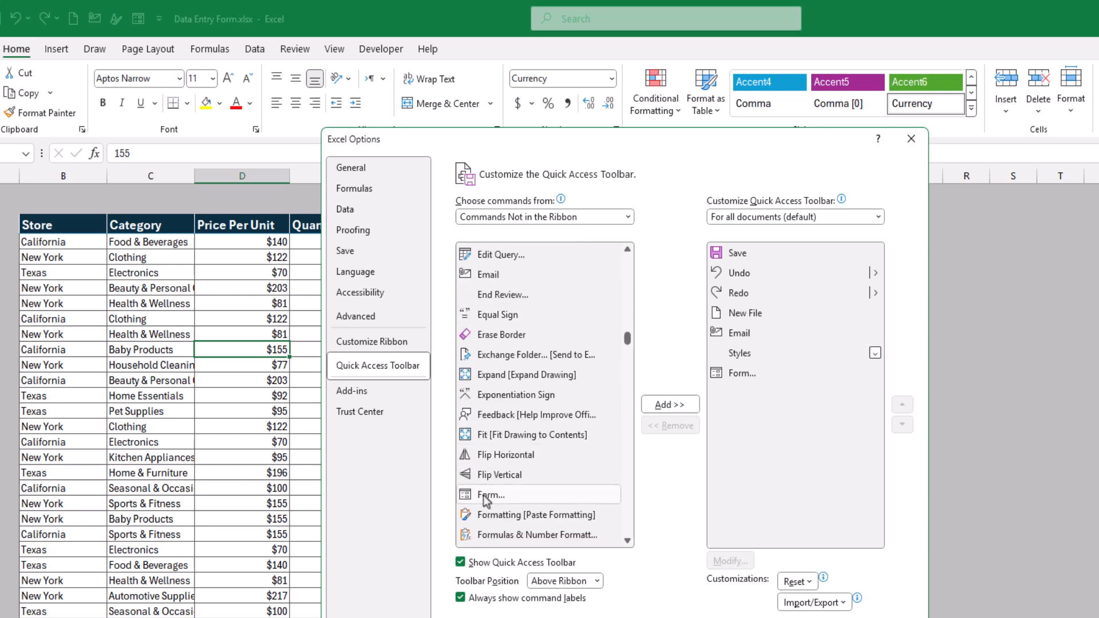
click(518, 496)
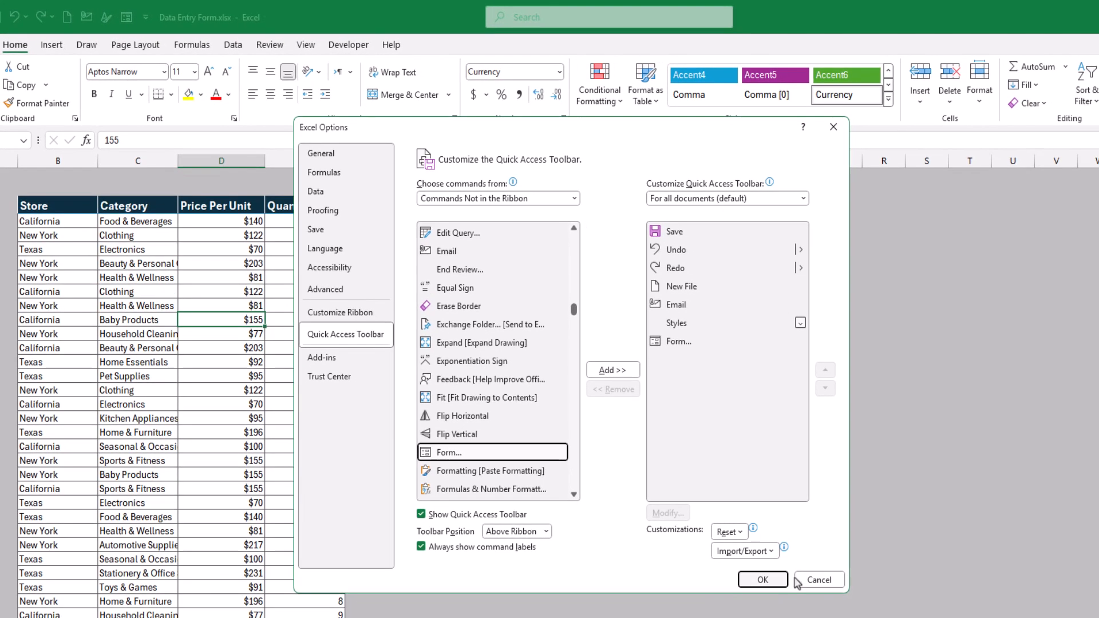
click(762, 579)
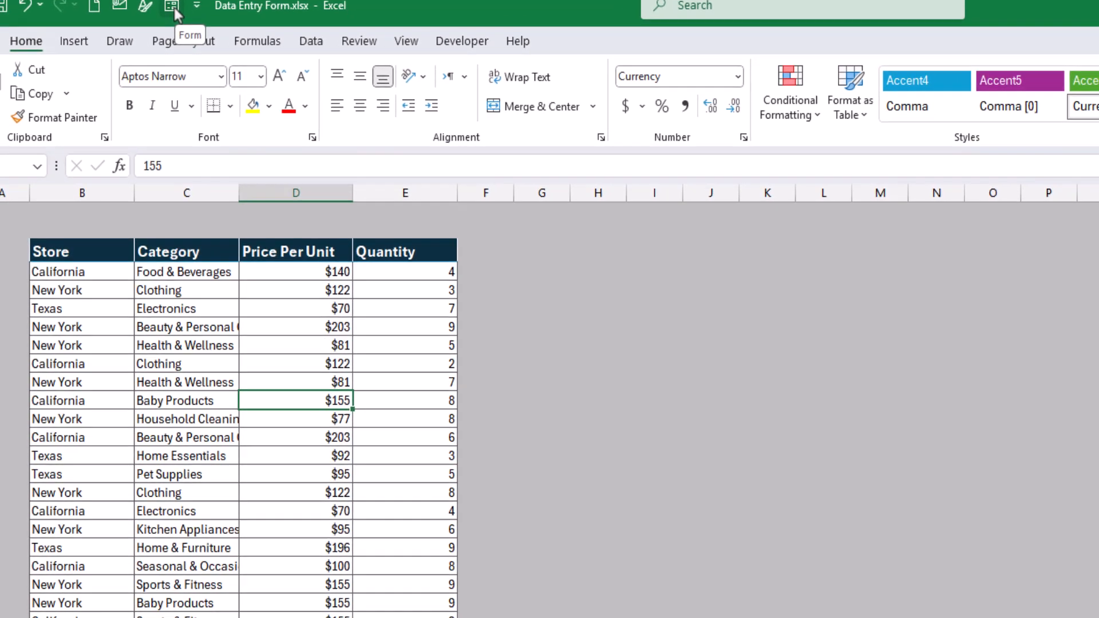
Open the data entry form for the Tutorial sheet's records, and close it again
click(172, 25)
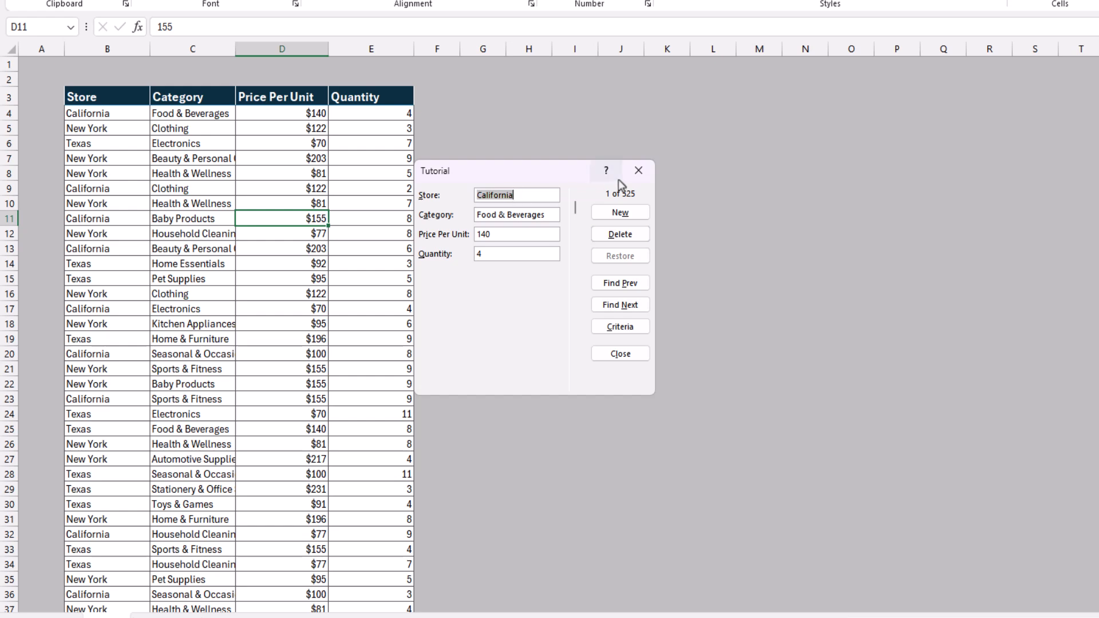
click(638, 170)
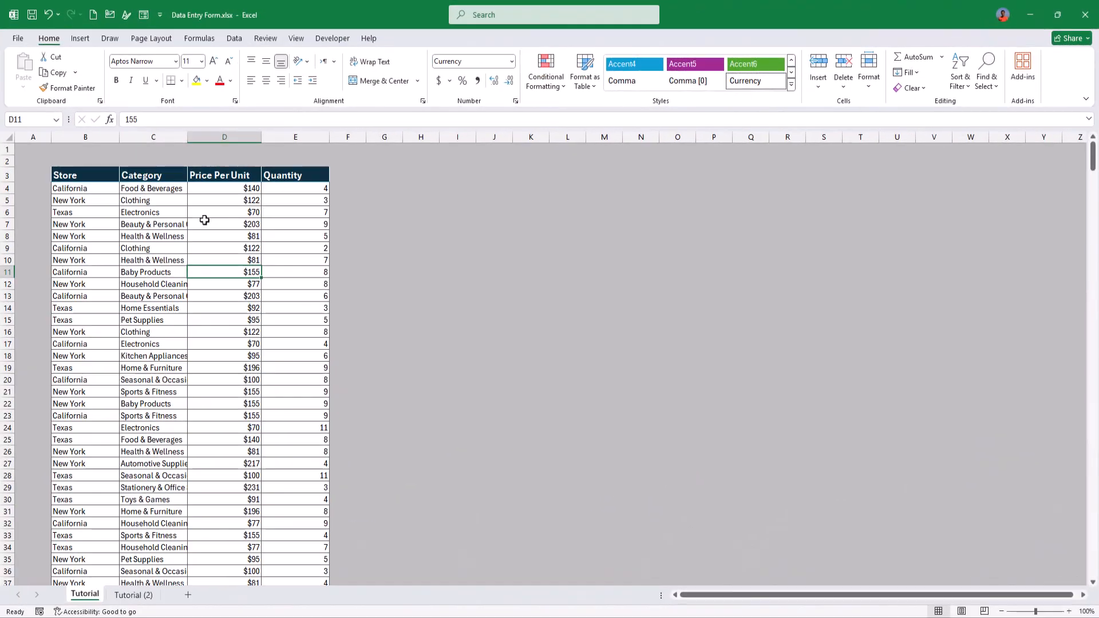
scroll(204, 220, down, 6)
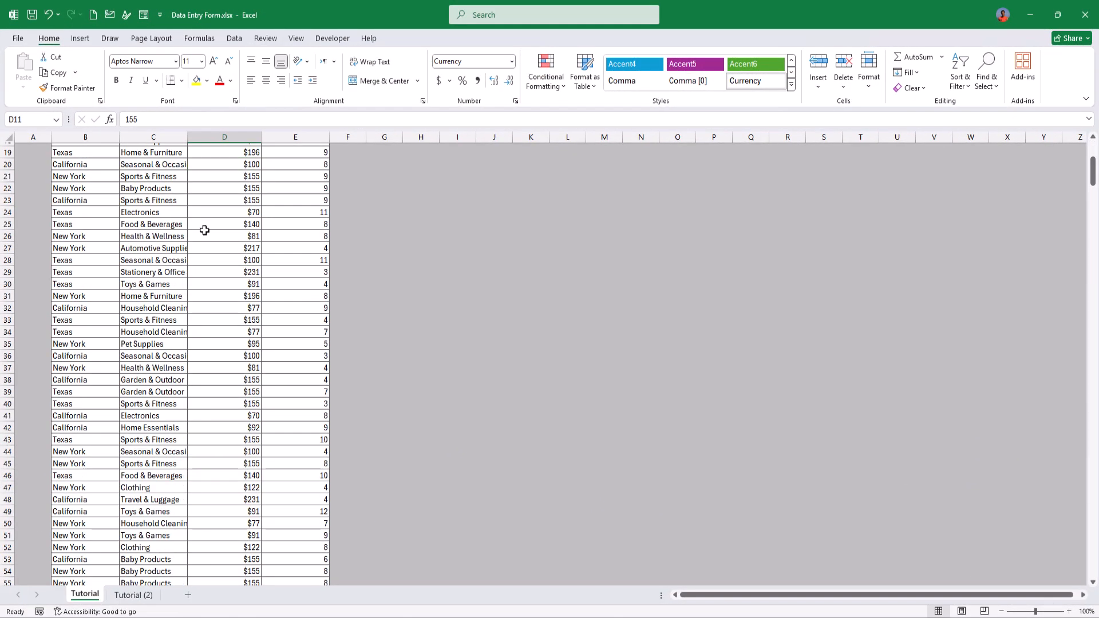
scroll(204, 230, up, 6)
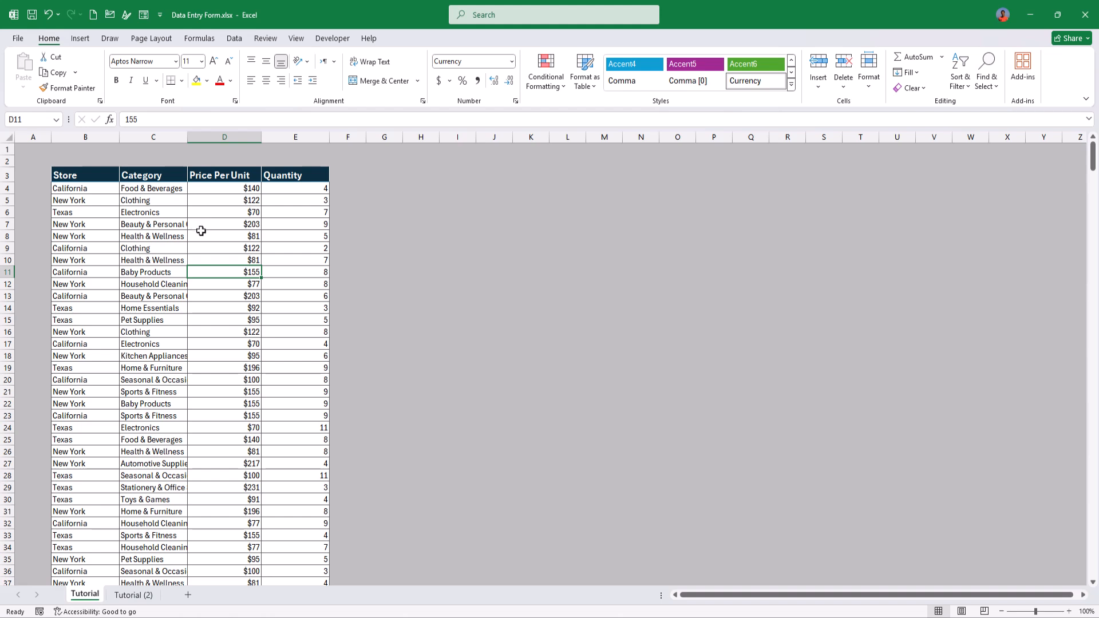
click(209, 225)
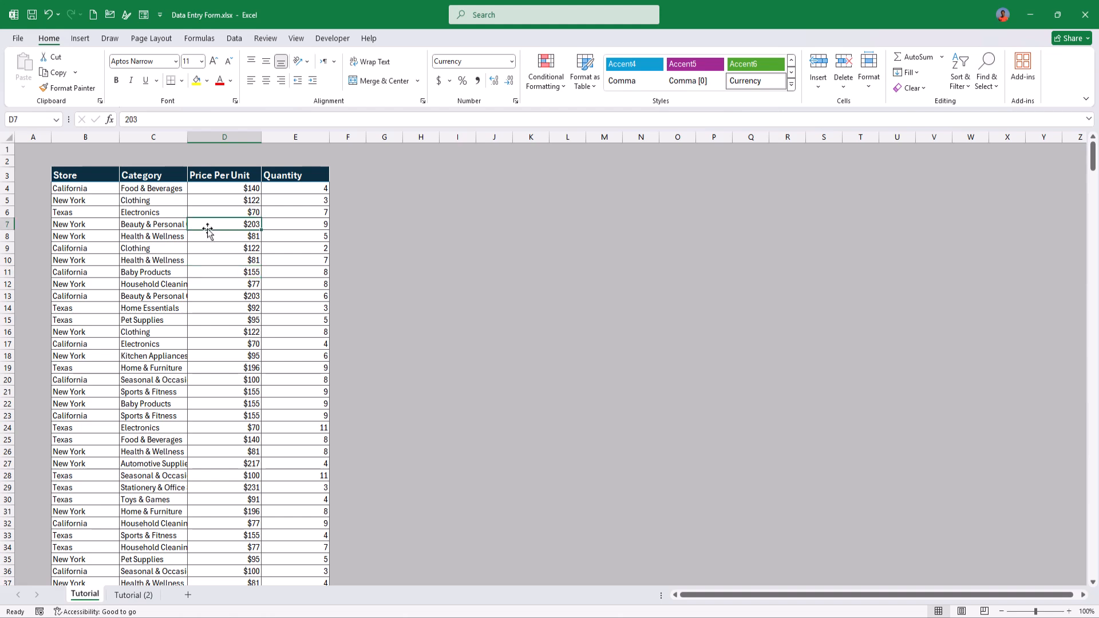
click(220, 209)
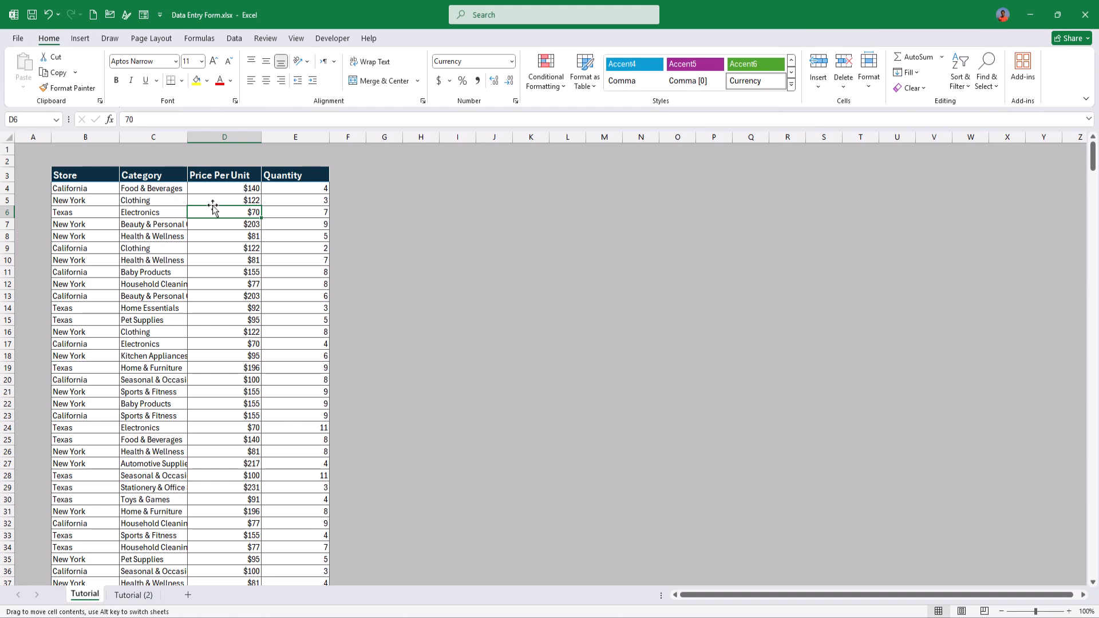
Convert the data range B3:E528 on the Tutorial sheet into a table with headers
click(152, 237)
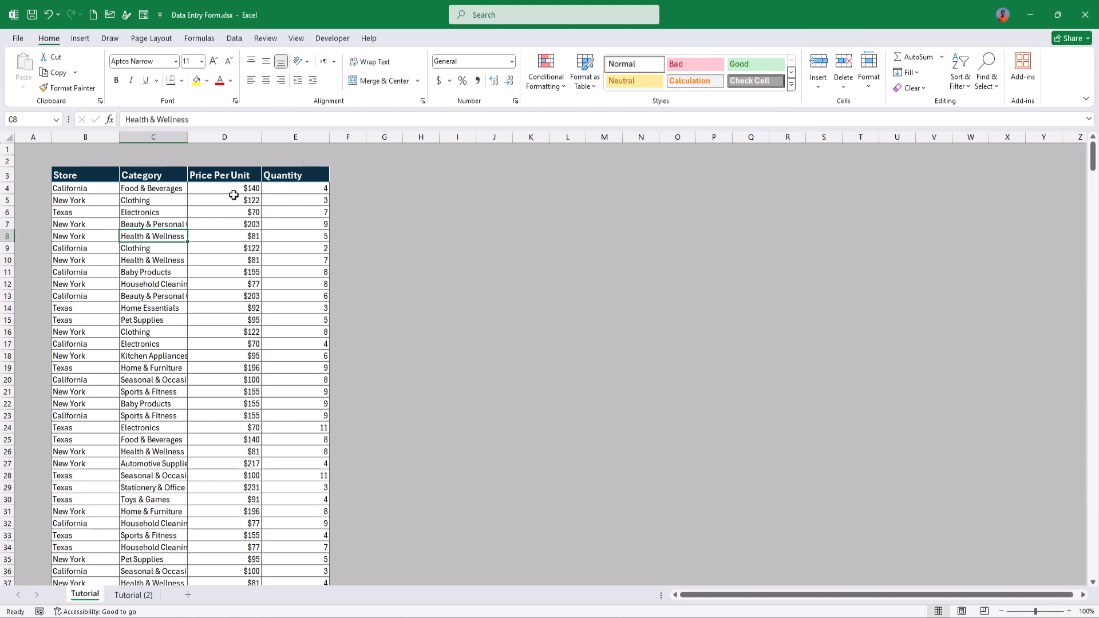
key(ctrl+t)
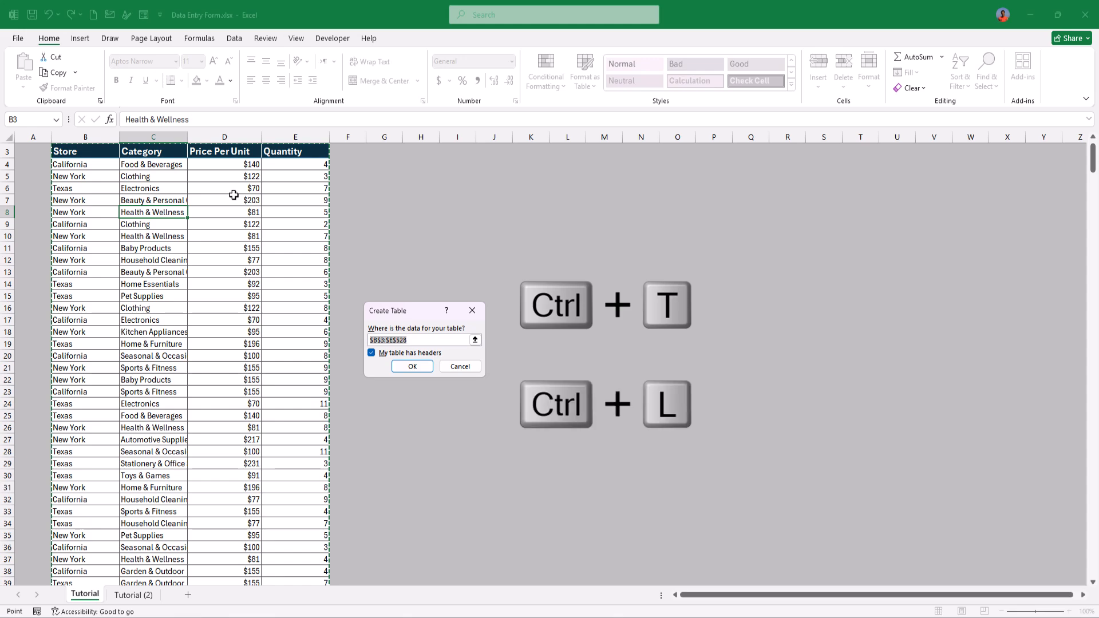
drag(410, 319, 387, 281)
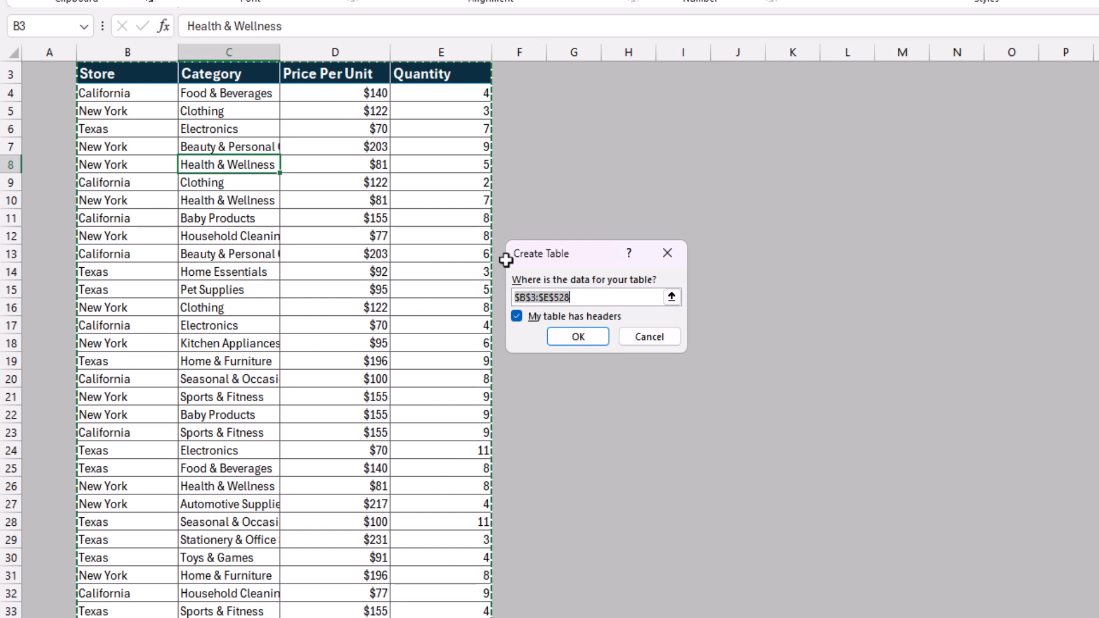
click(588, 335)
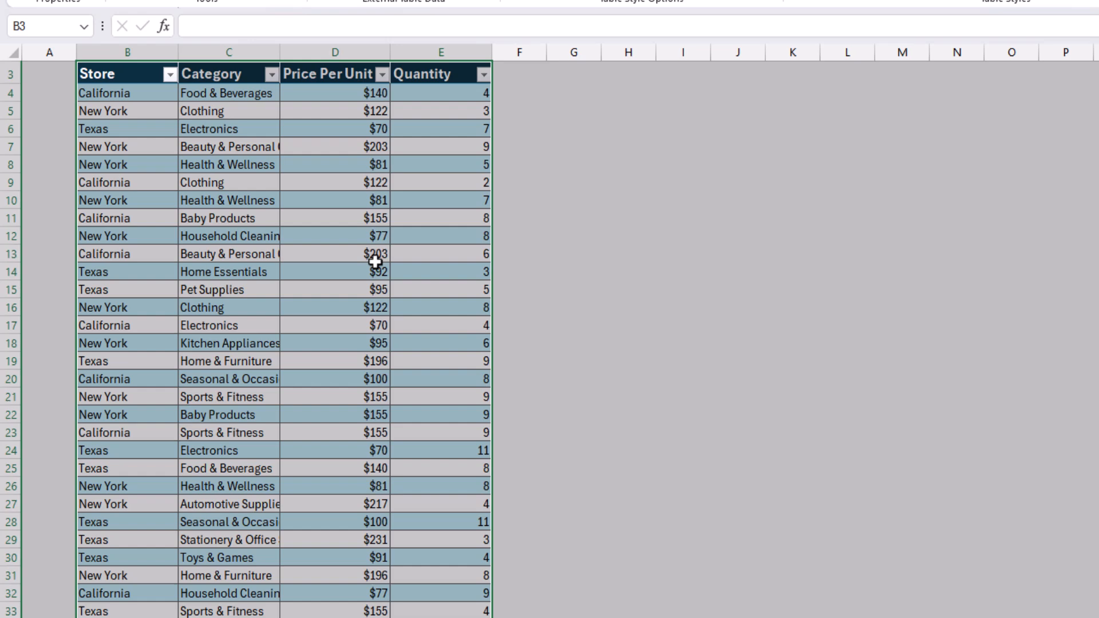
Open the data entry form from a cell inside the table on the Tutorial sheet
click(328, 225)
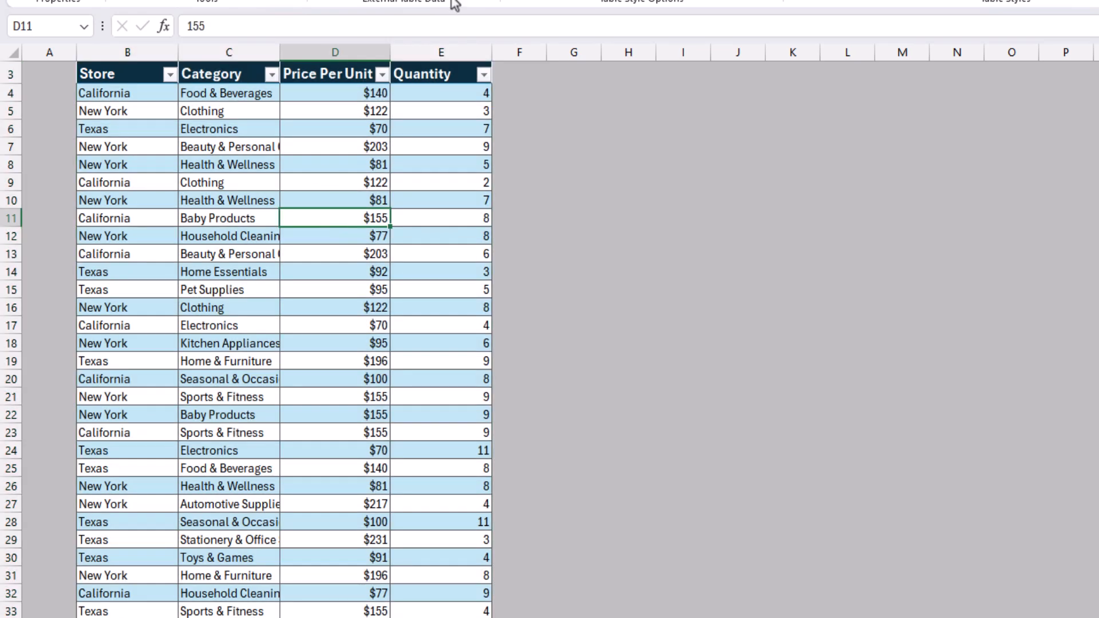
scroll(386, 176, up, 1)
click(383, 158)
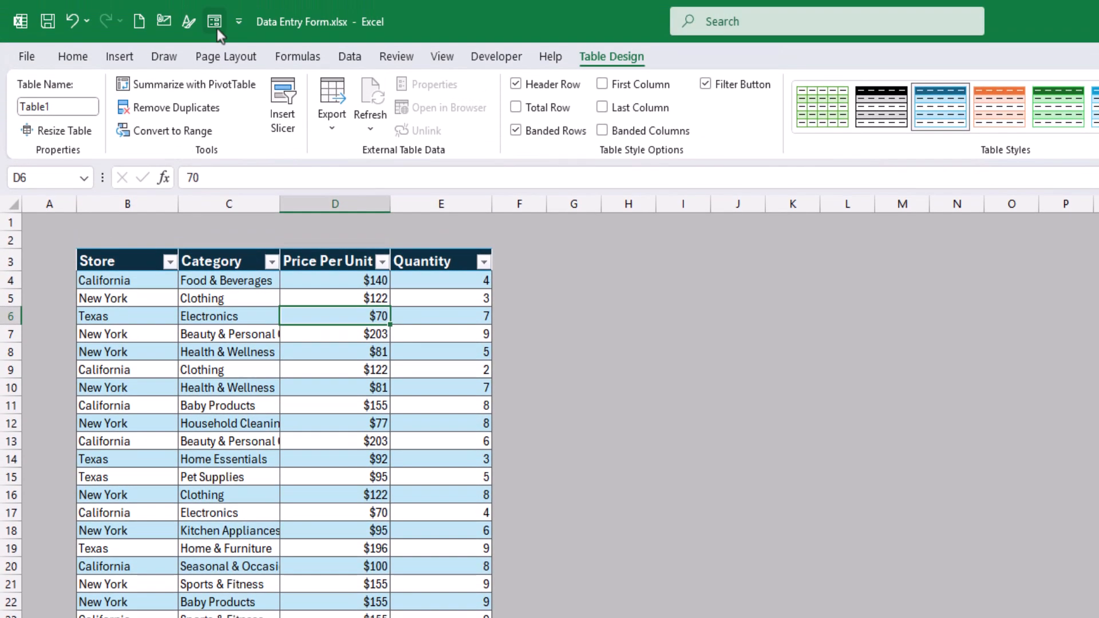
click(215, 25)
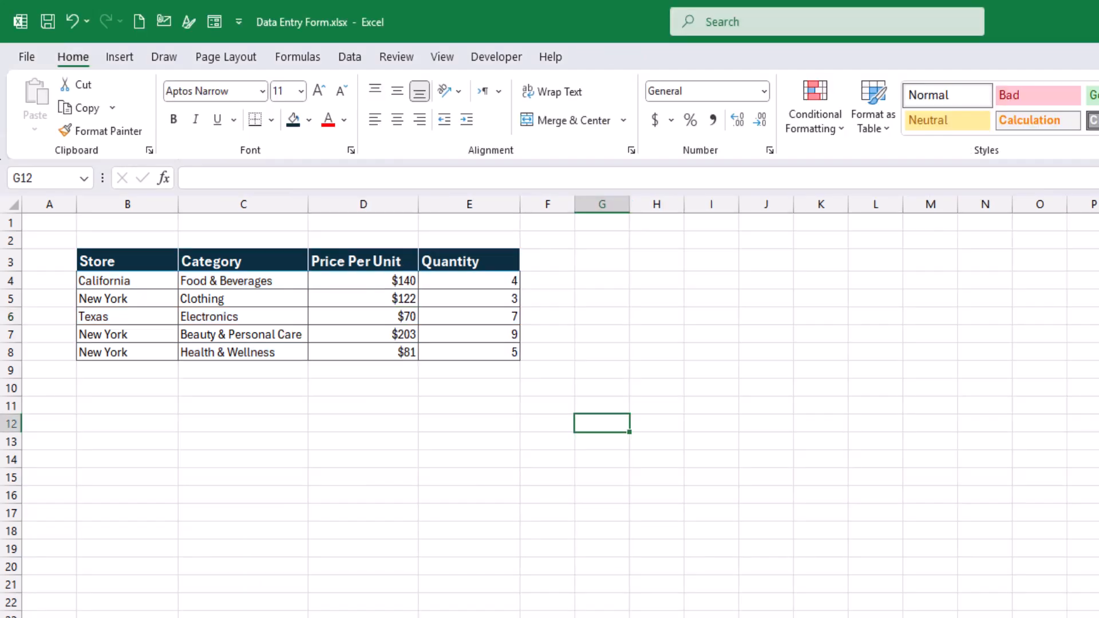
click(272, 329)
click(263, 299)
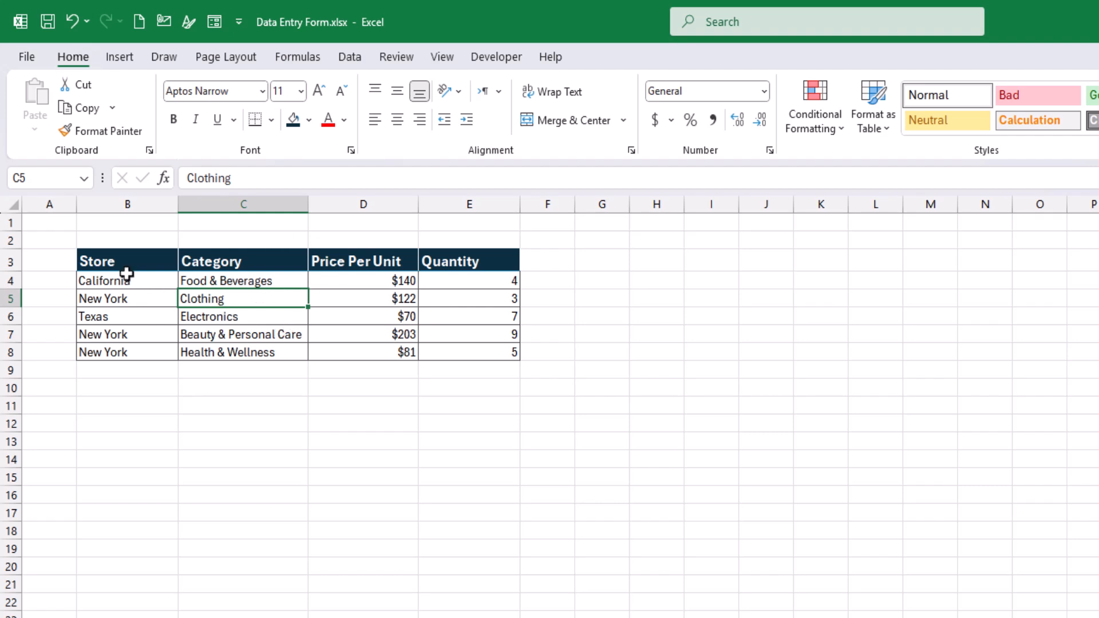
drag(122, 262, 452, 350)
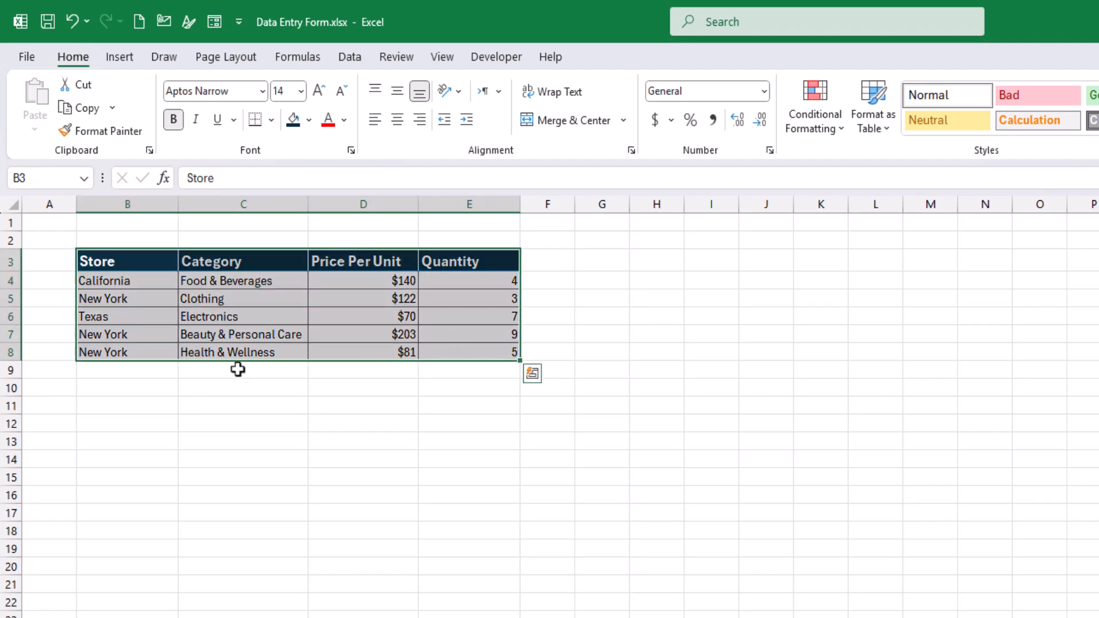
drag(103, 375, 475, 615)
click(358, 475)
Convert the range B3:E8 on the Tutorial (2) sheet into a table with headers, and open its data entry form
click(339, 326)
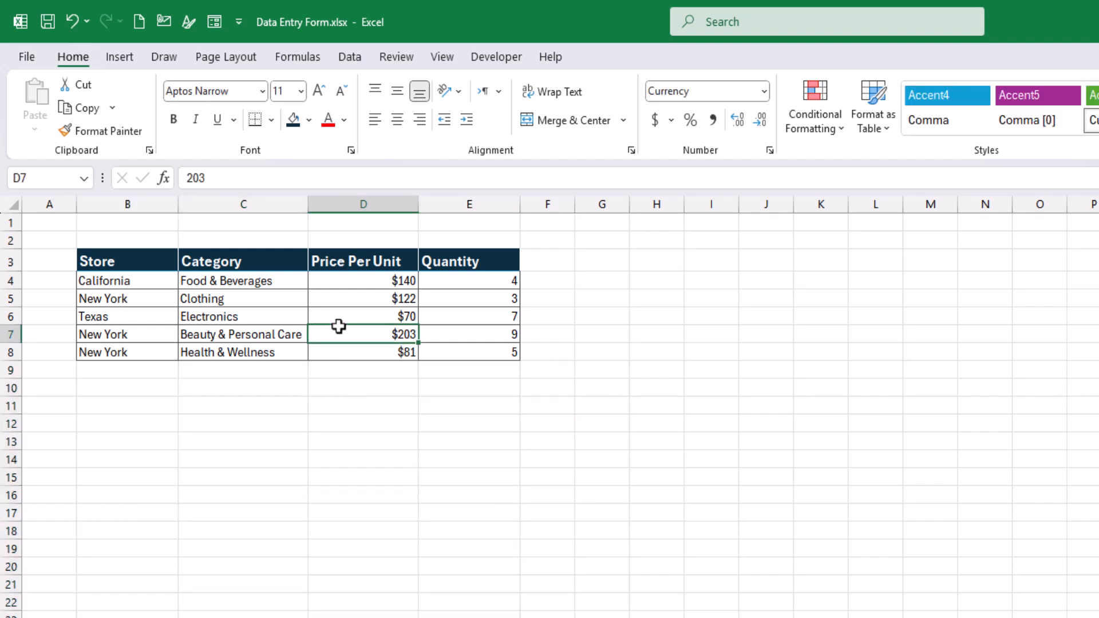
key(ctrl+t)
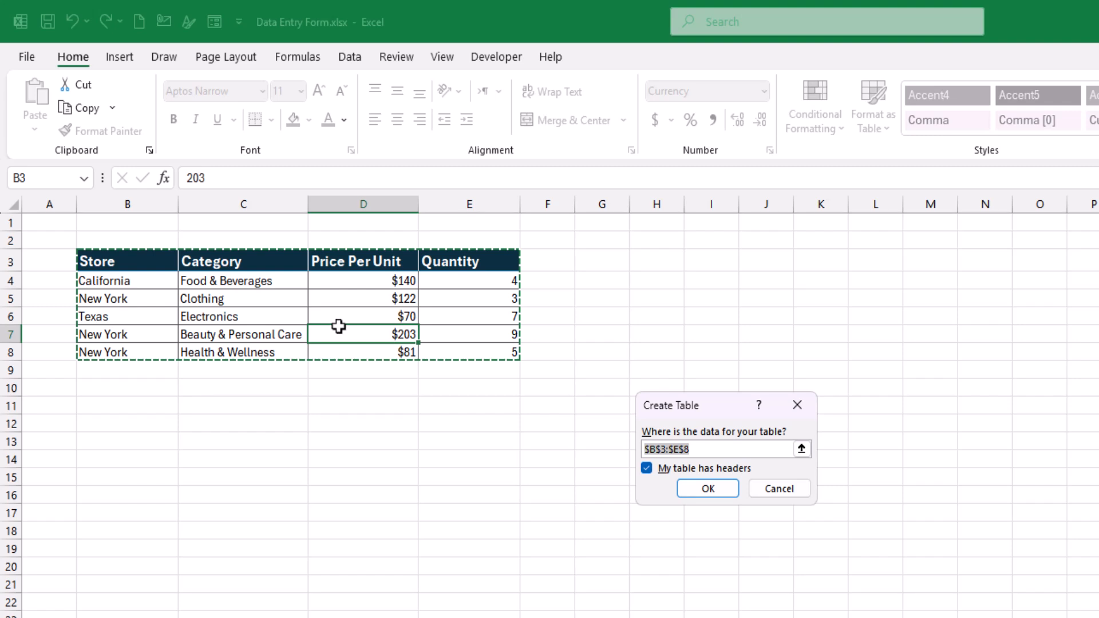
key(Return)
click(281, 316)
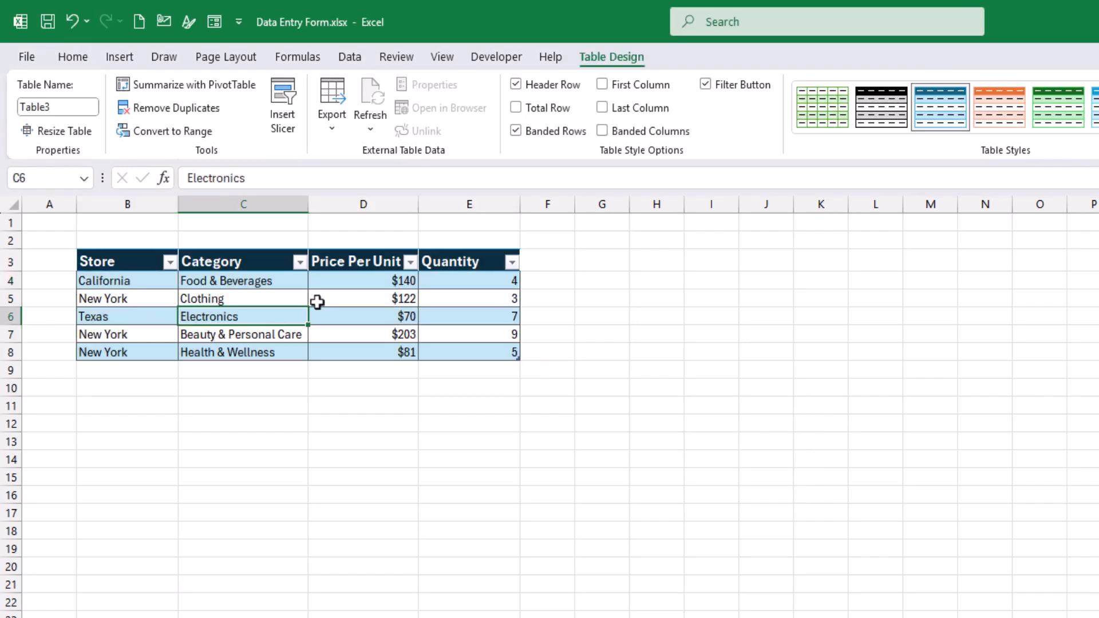
click(213, 23)
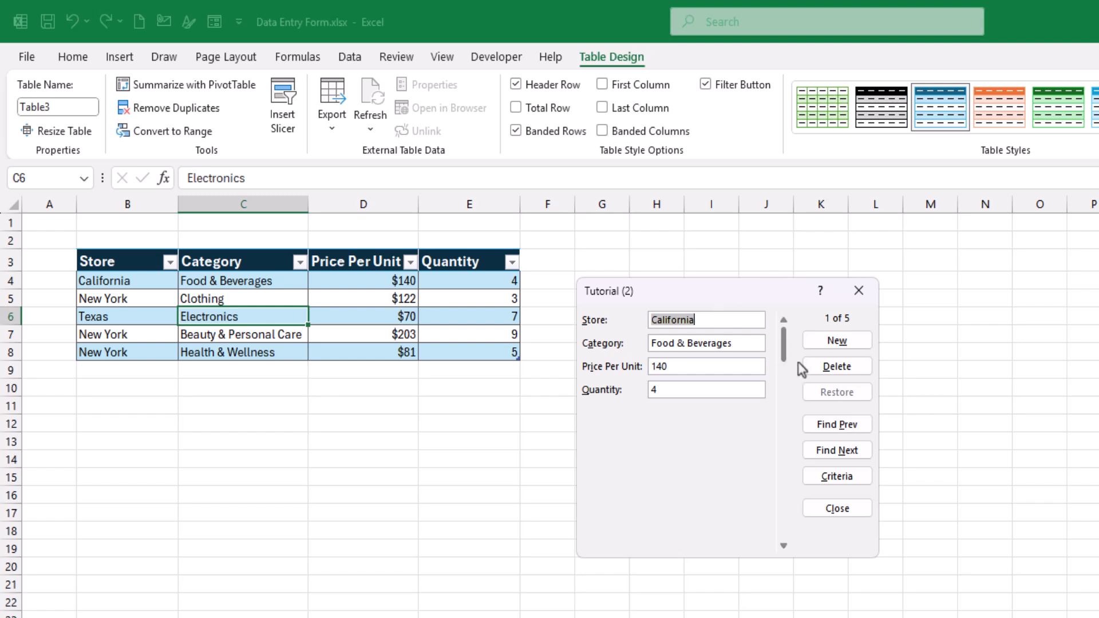
Add a new record with Store Texas, Category Clothing, Price Per Unit 200 and Quantity 10, and close the data entry form
click(836, 342)
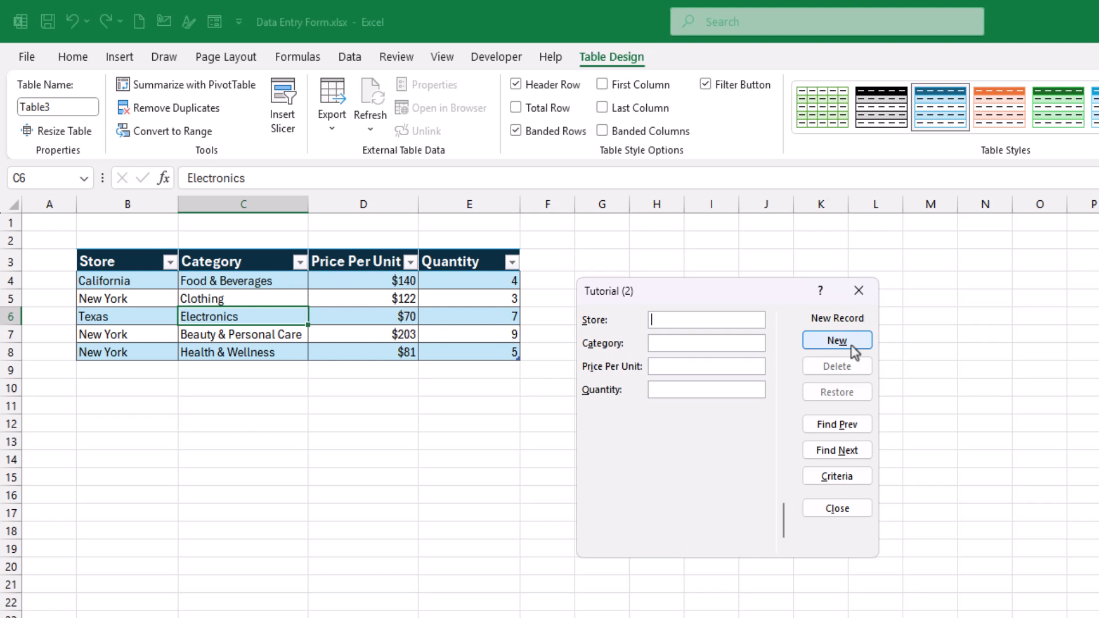
text(Texas)
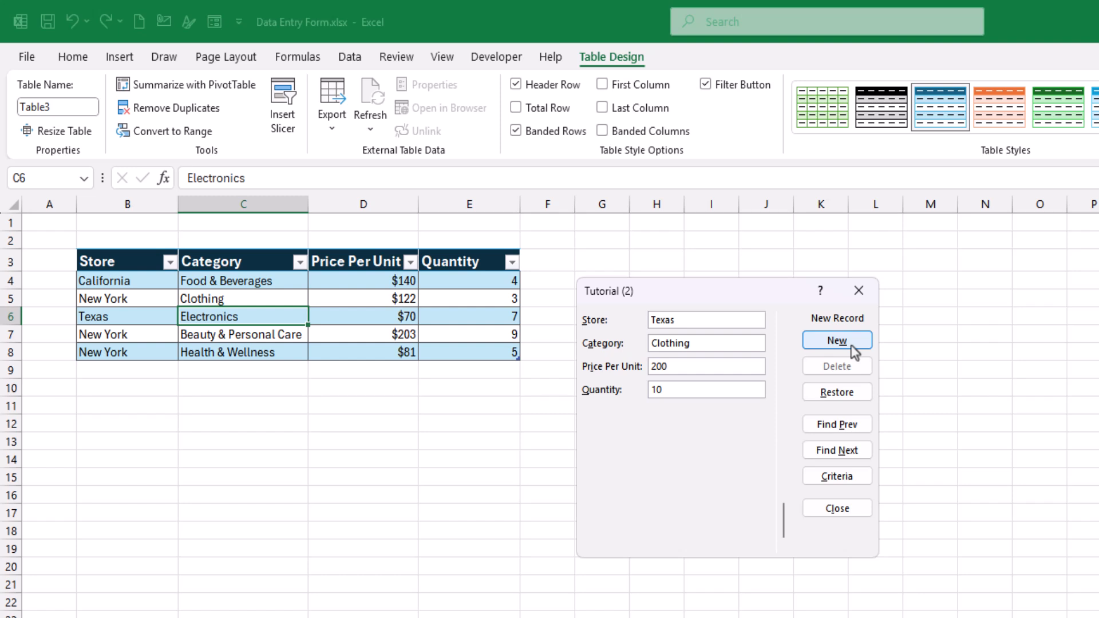
click(851, 345)
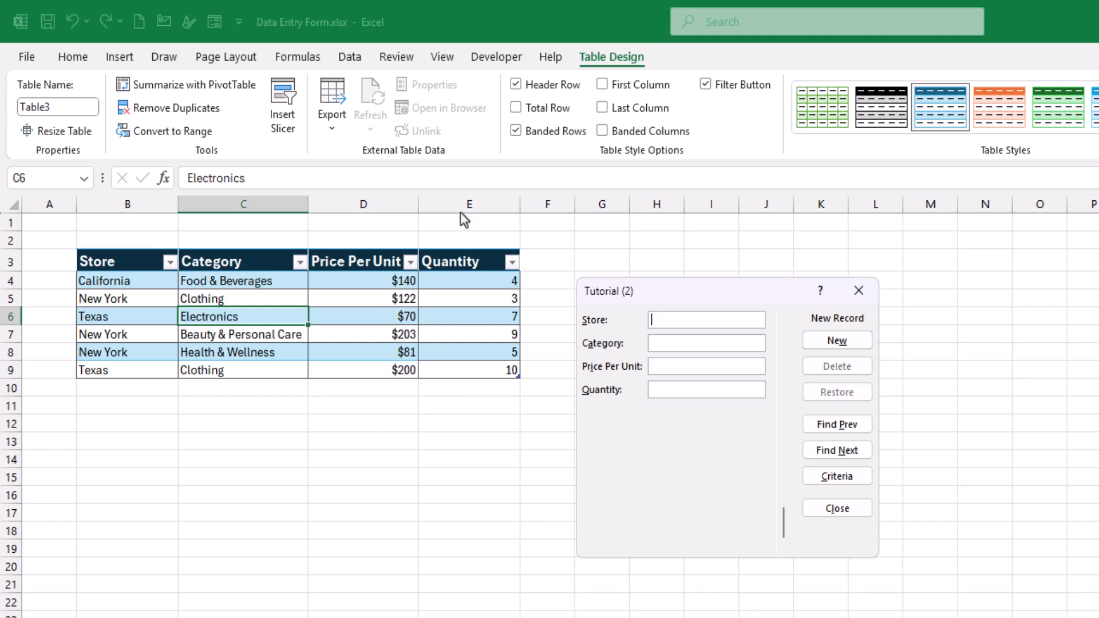
key(Escape)
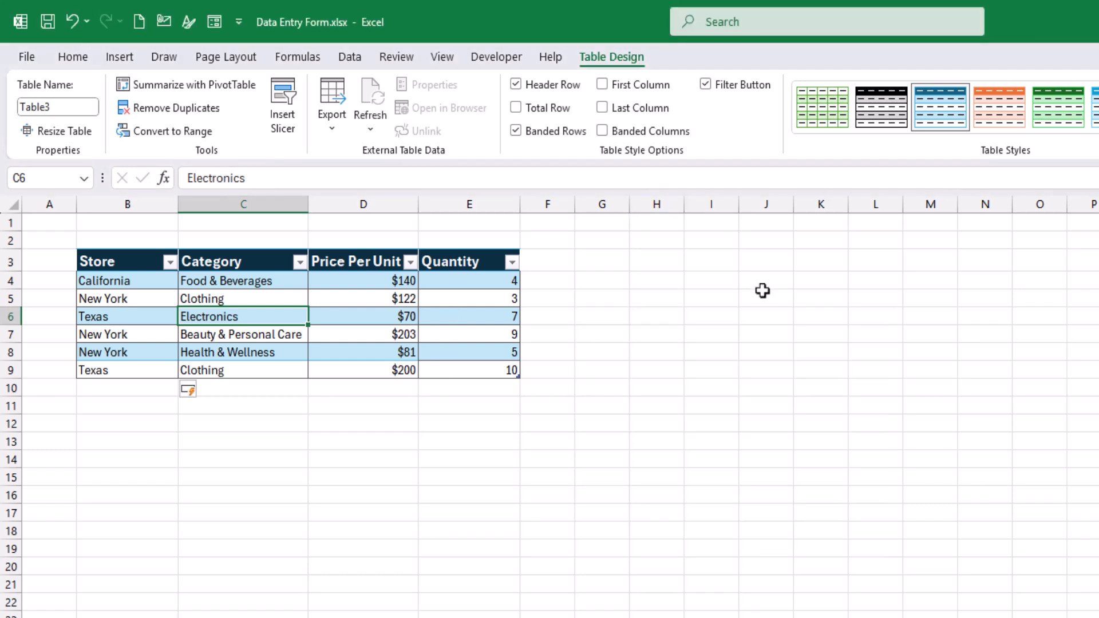
Try to open the data entry form from empty cell J5 outside the table
click(746, 297)
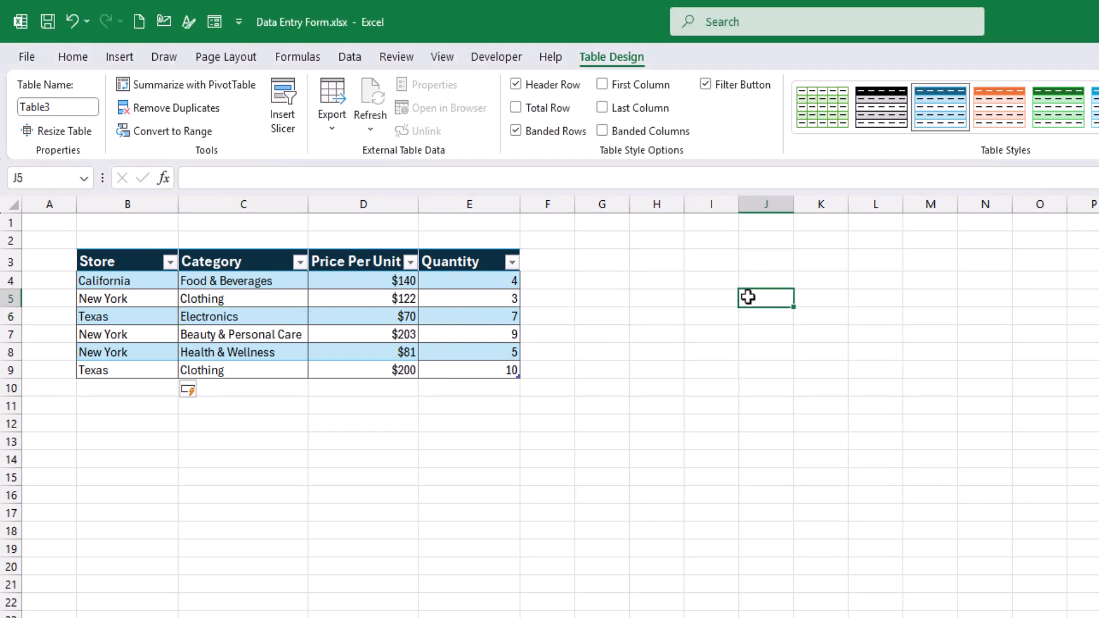
click(215, 22)
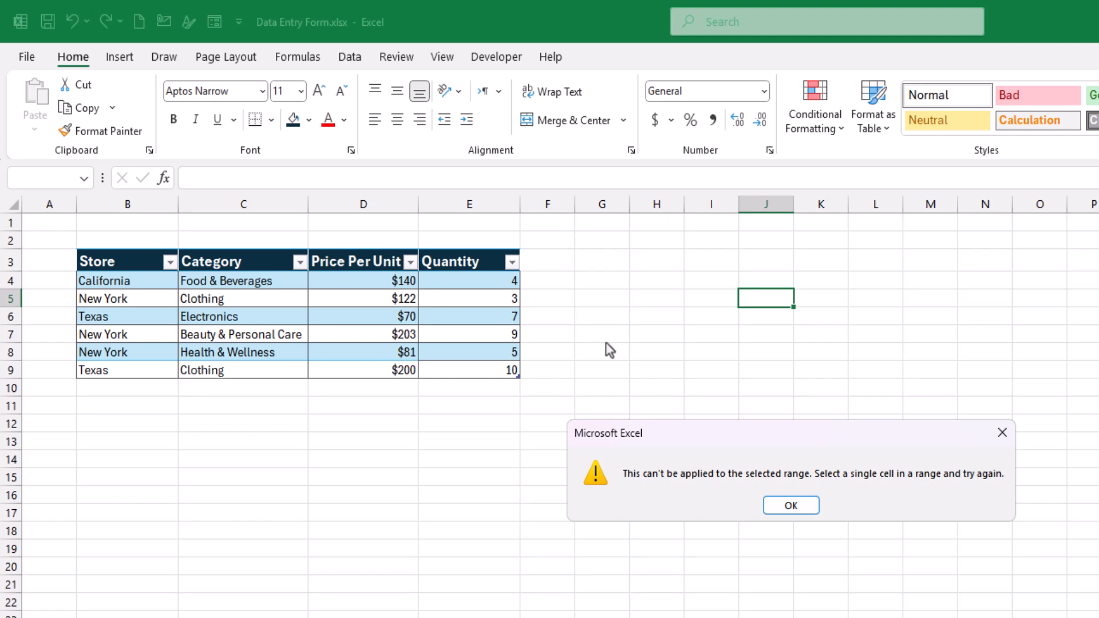
key(Return)
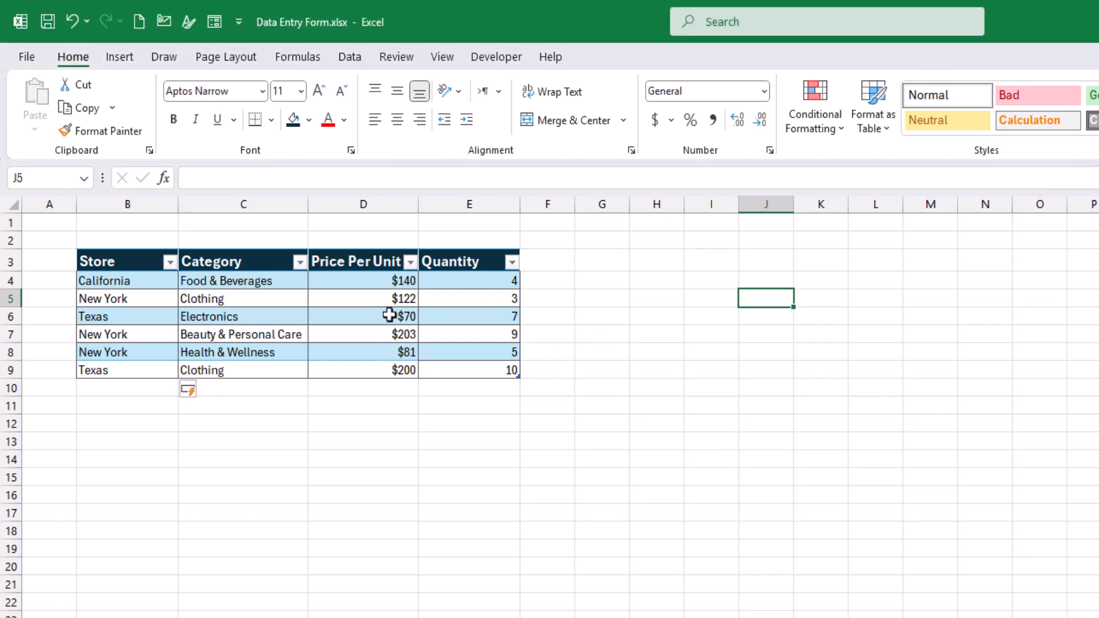
Open the data entry form from cell D5 in the table and delete the New York Clothing record
click(376, 302)
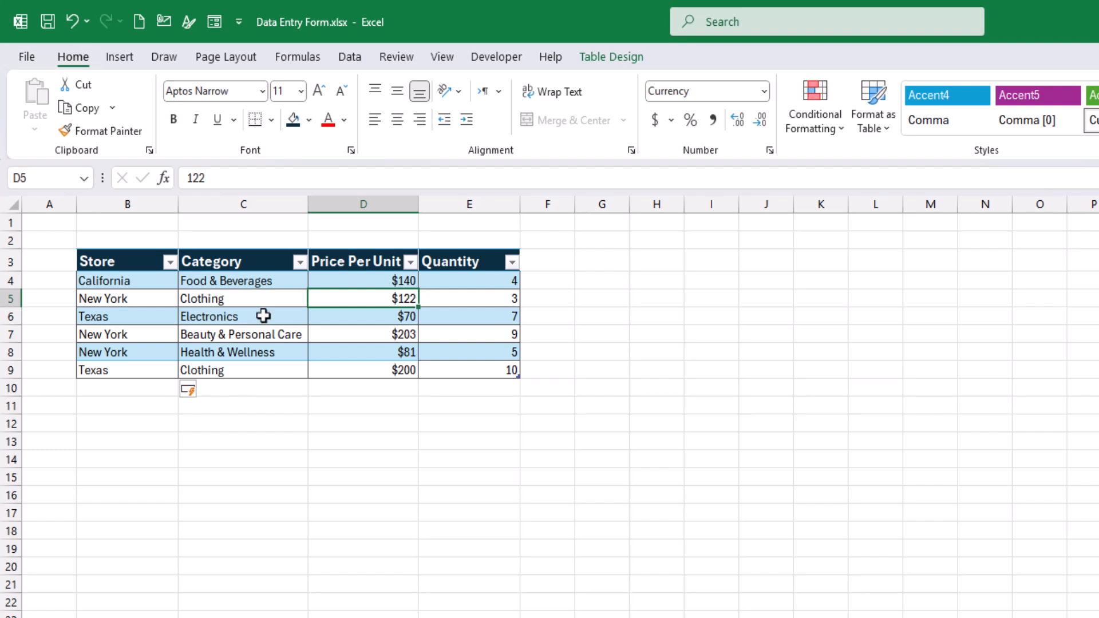
click(217, 25)
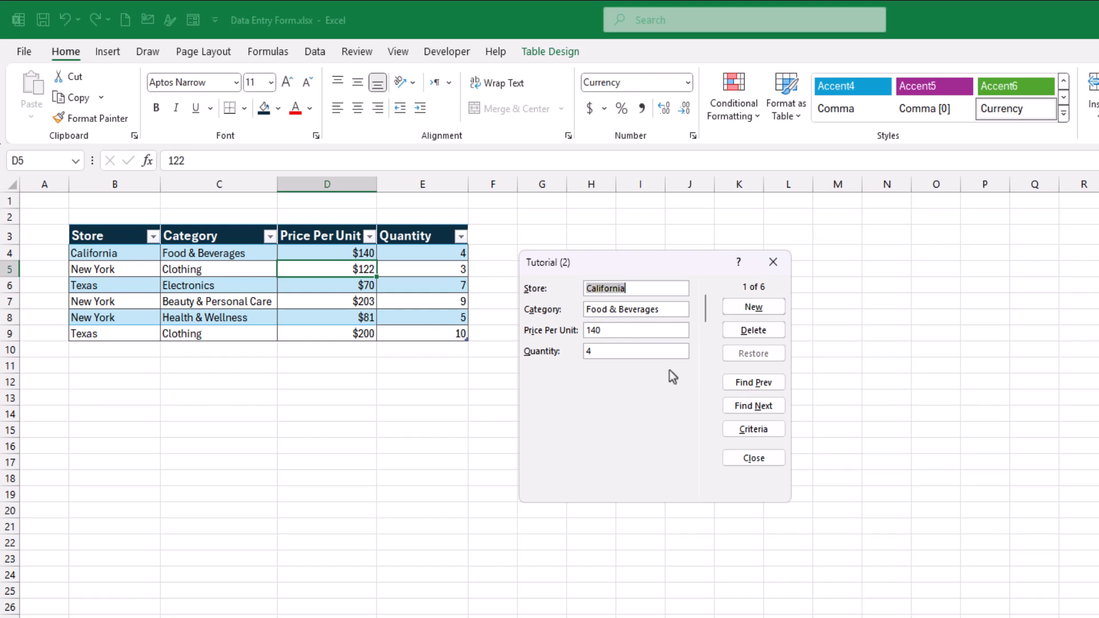
key(Down)
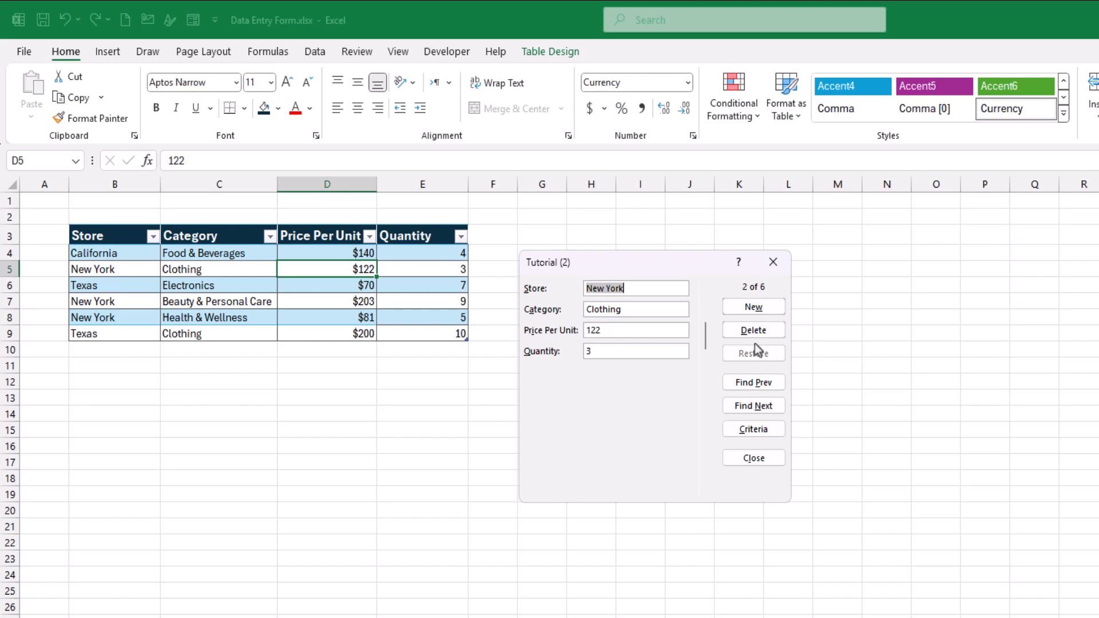
click(738, 335)
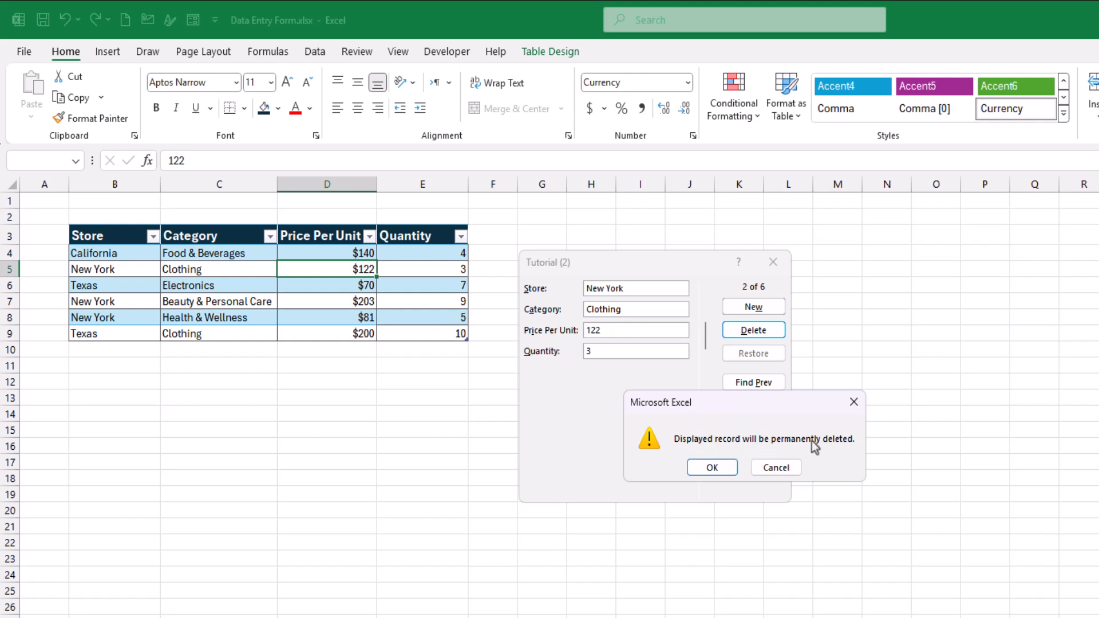
click(711, 468)
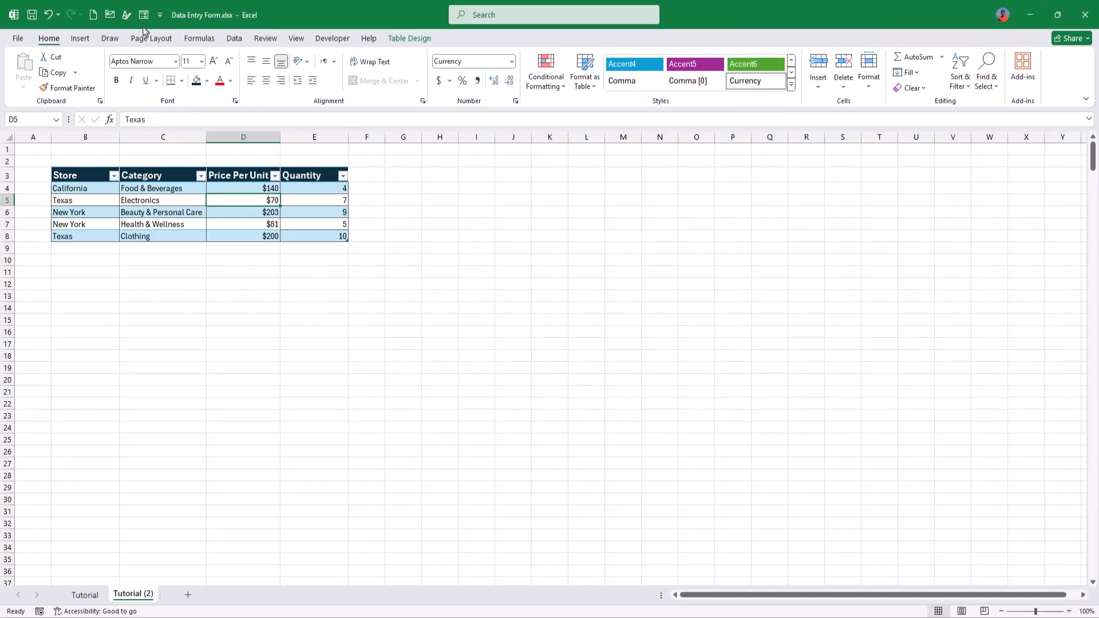
Open the data entry form and set the California Food & Beverages record's Price Per Unit to 150
click(143, 14)
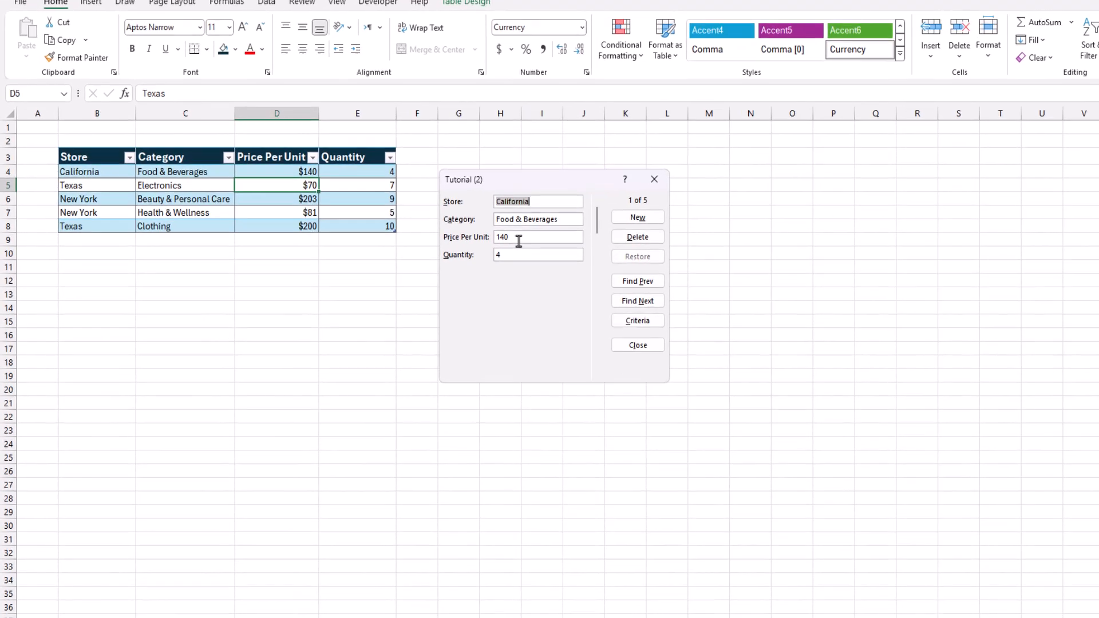
click(456, 248)
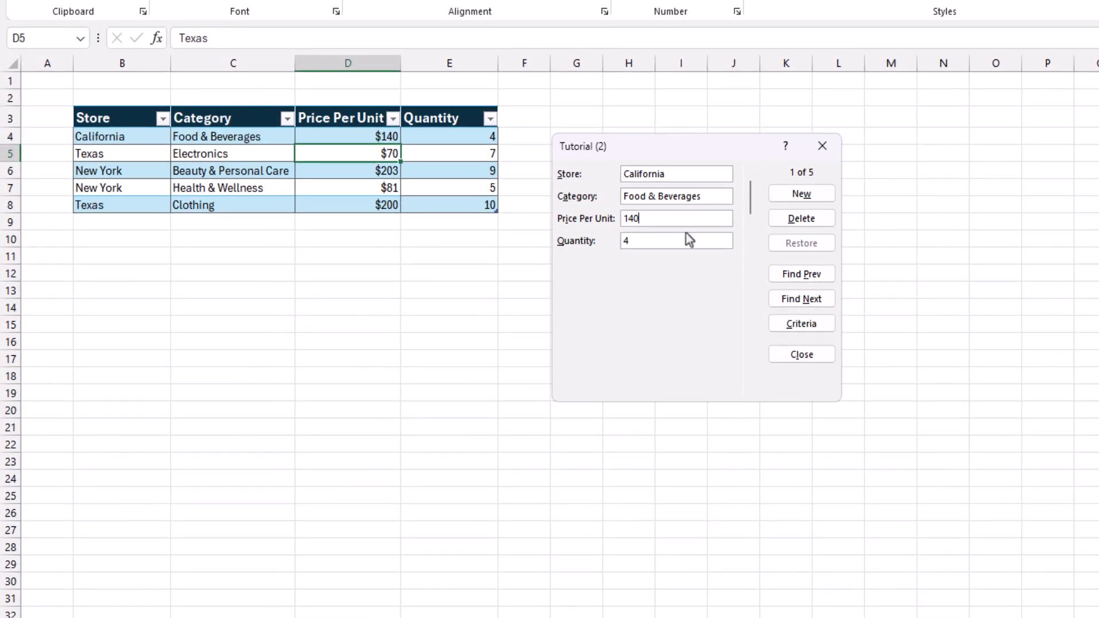
key(BackSpace)
key(BackSpace)
text(50)
key(Return)
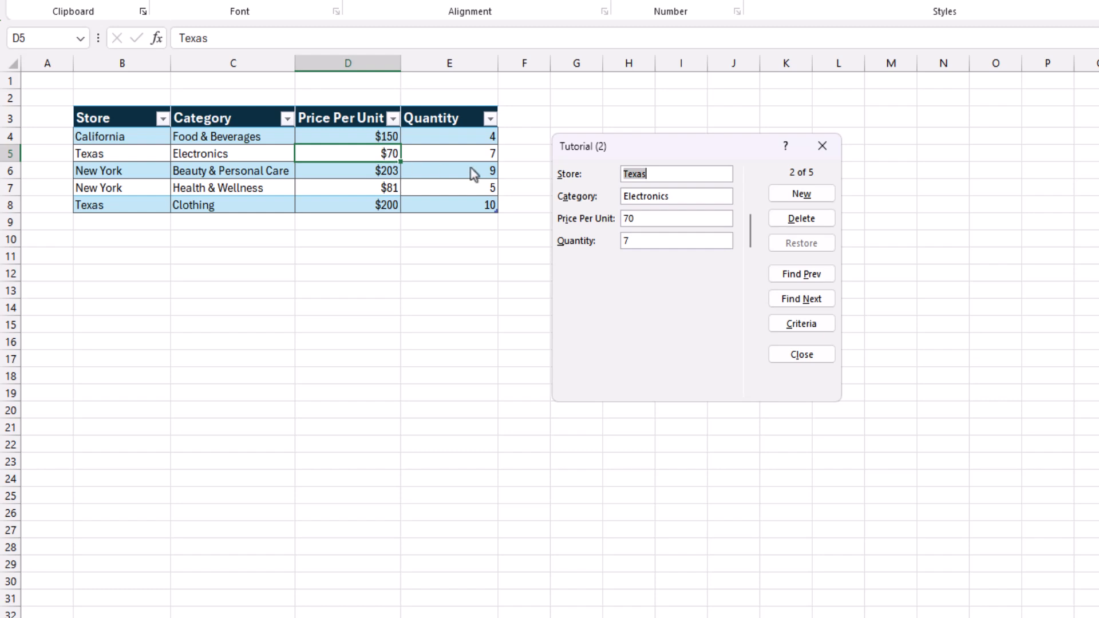
Change the Texas Electronics record's Price Per Unit to 80 in the form, and restore the record before saving it
click(662, 222)
key(BackSpace)
key(BackSpace)
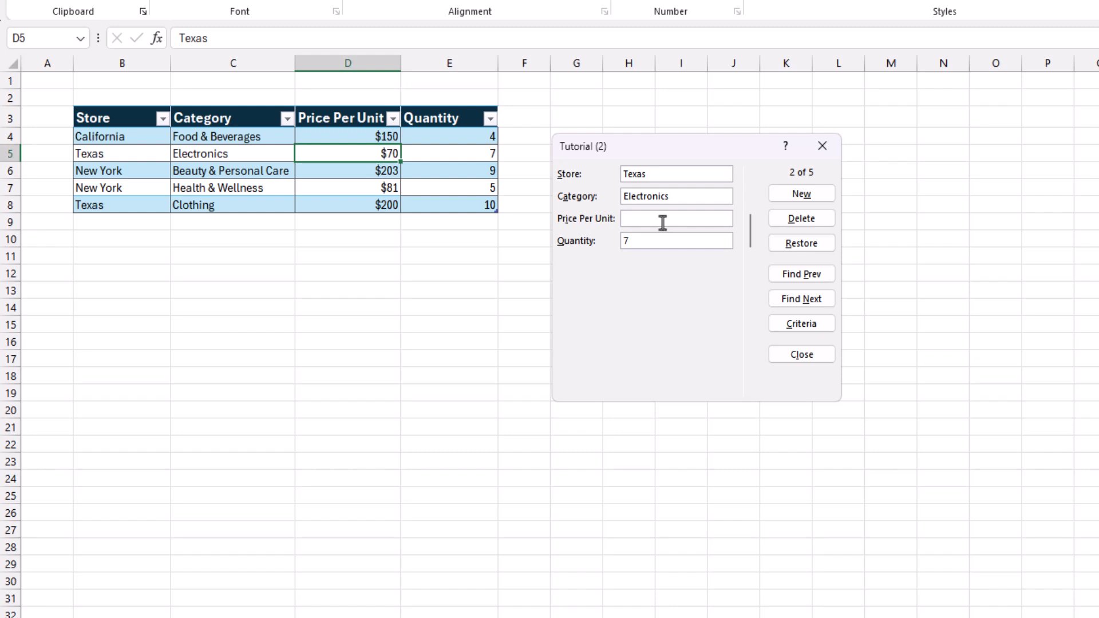
text(80)
click(802, 247)
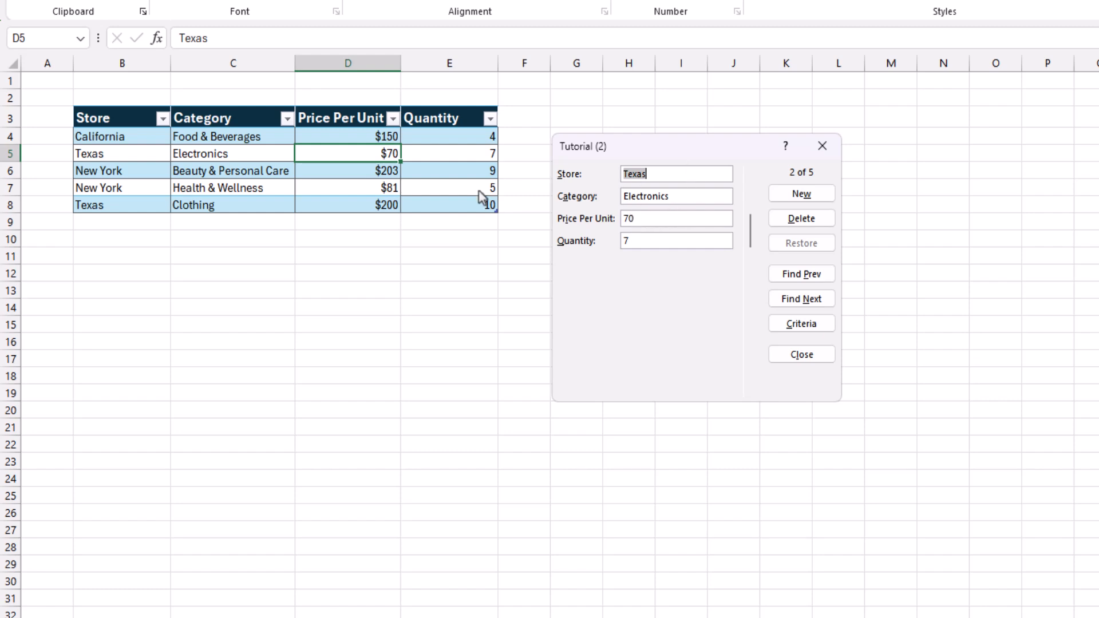
Browse the form's records forward to the last one and back to the first, and close the form
click(801, 298)
click(801, 299)
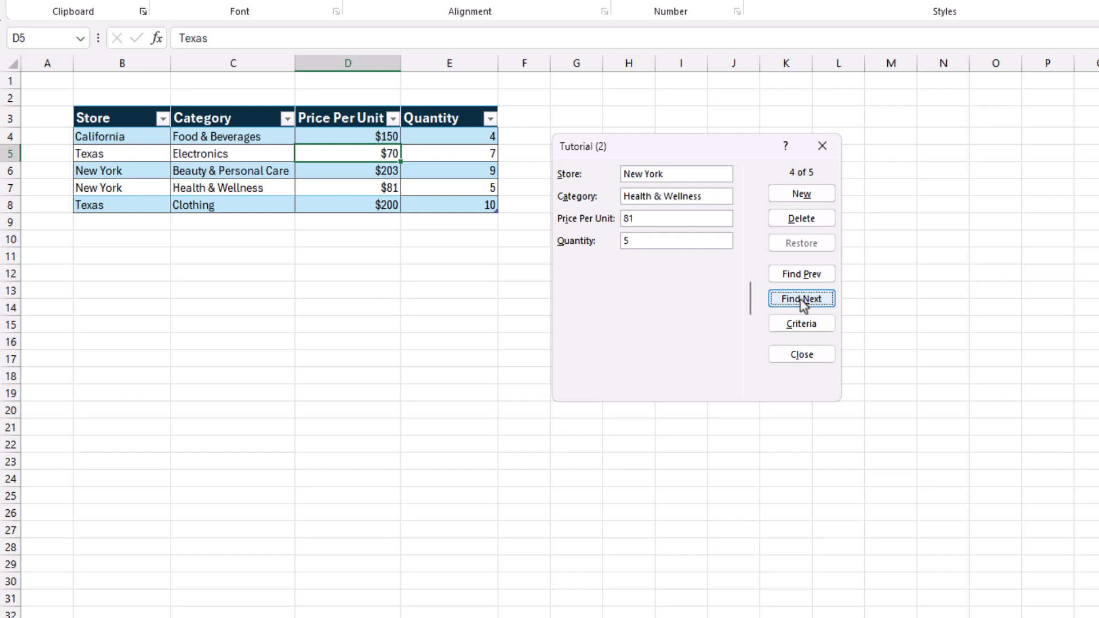
click(801, 299)
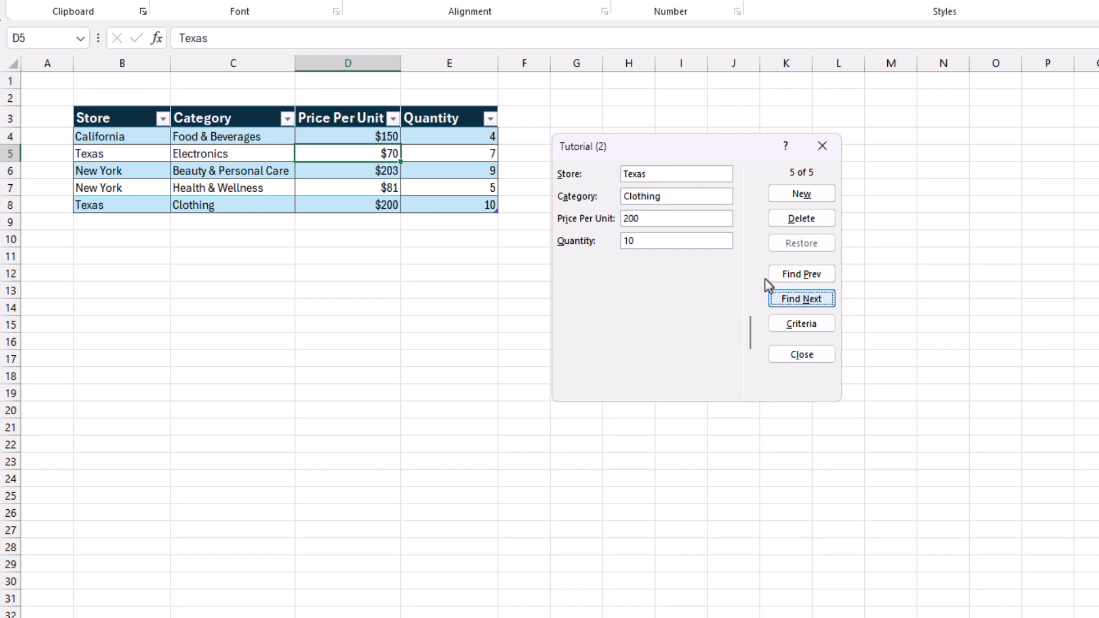
click(802, 275)
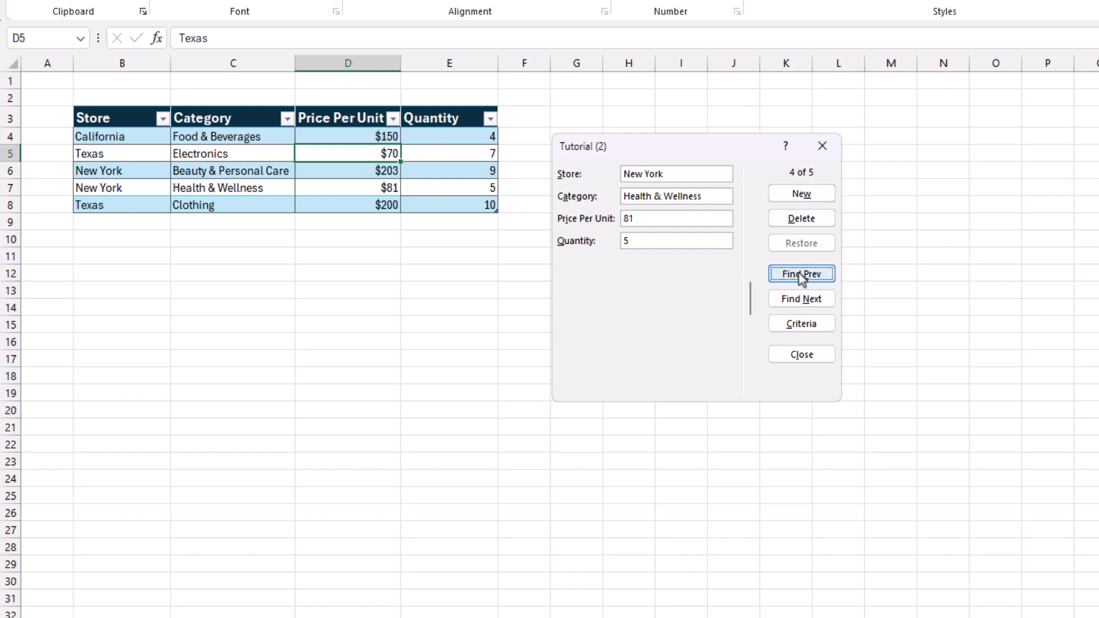
click(800, 275)
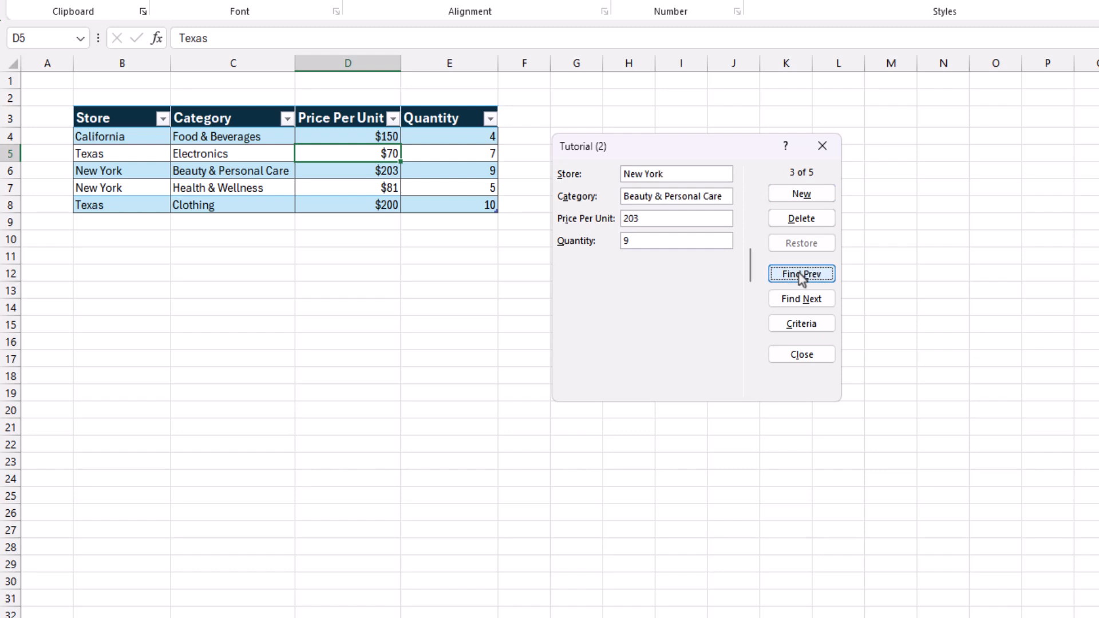
click(800, 274)
click(800, 275)
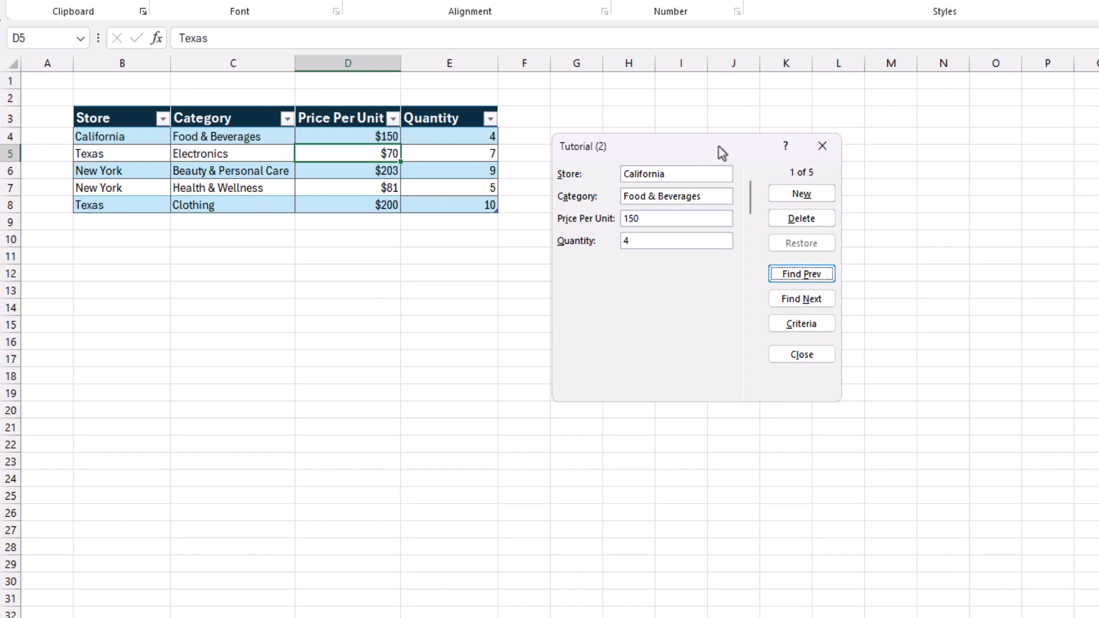
click(821, 146)
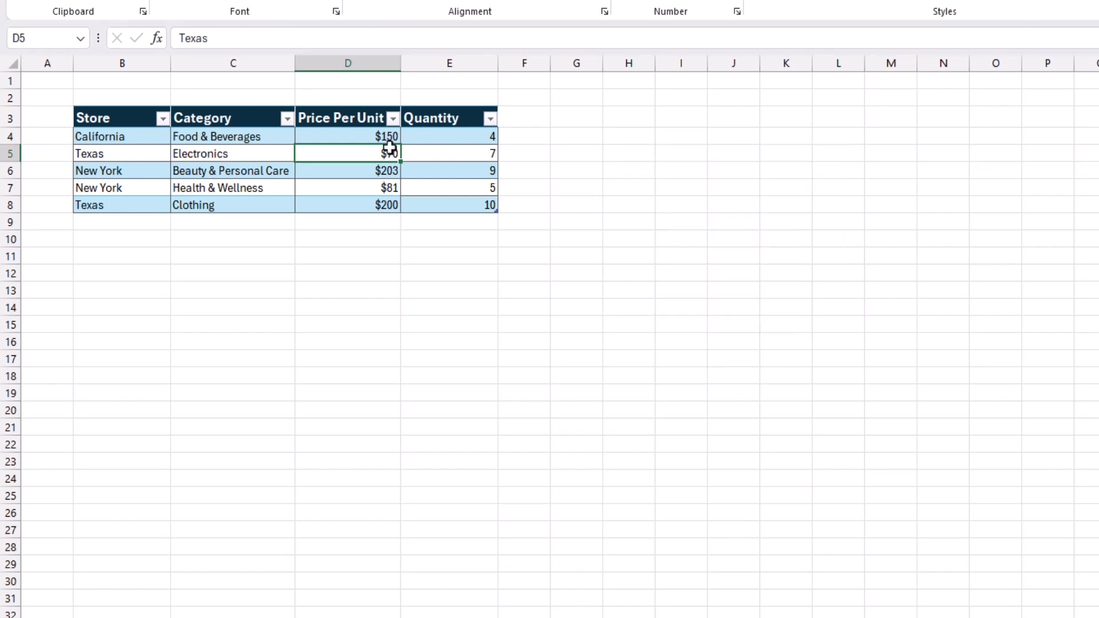
Set up data validation on the Price Per Unit cells D4:D8 that allows whole numbers between 50 and 300
drag(373, 137, 366, 206)
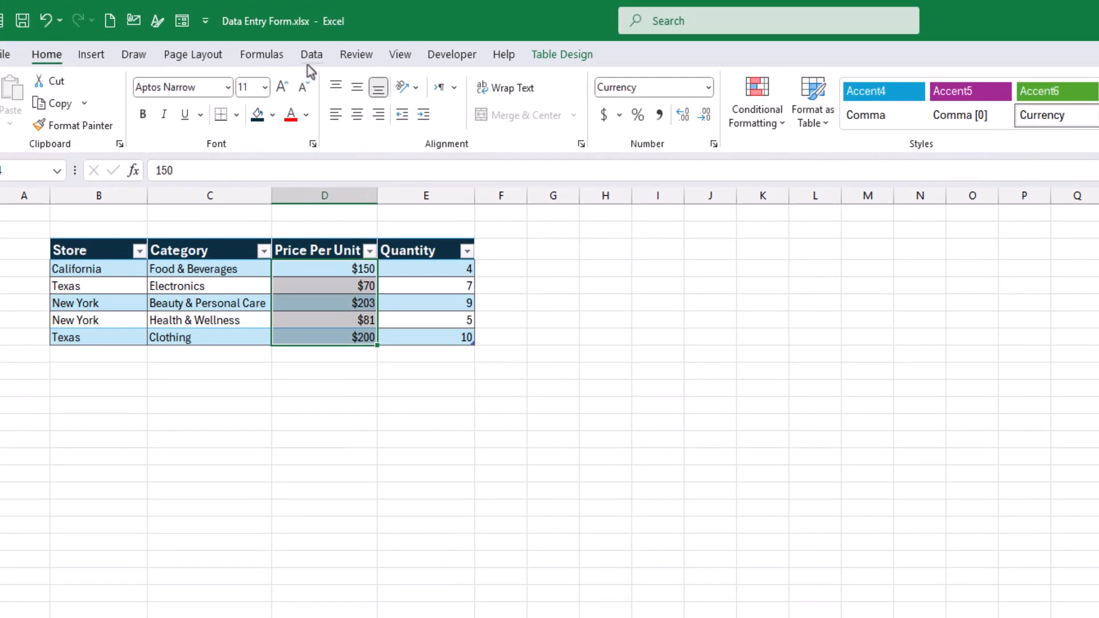
click(310, 56)
click(811, 89)
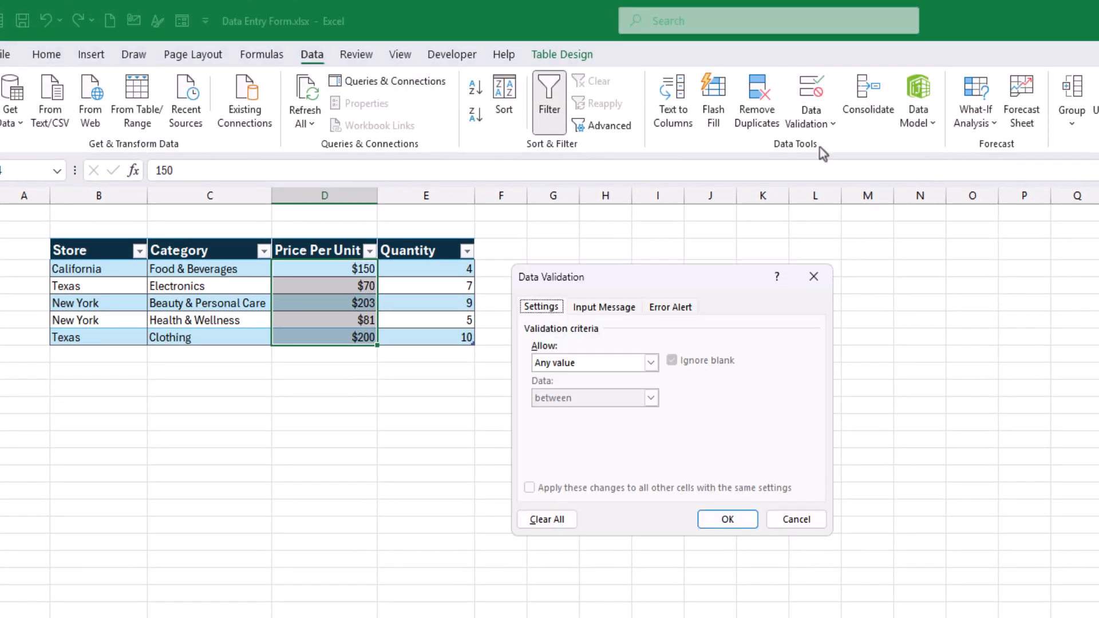
click(623, 361)
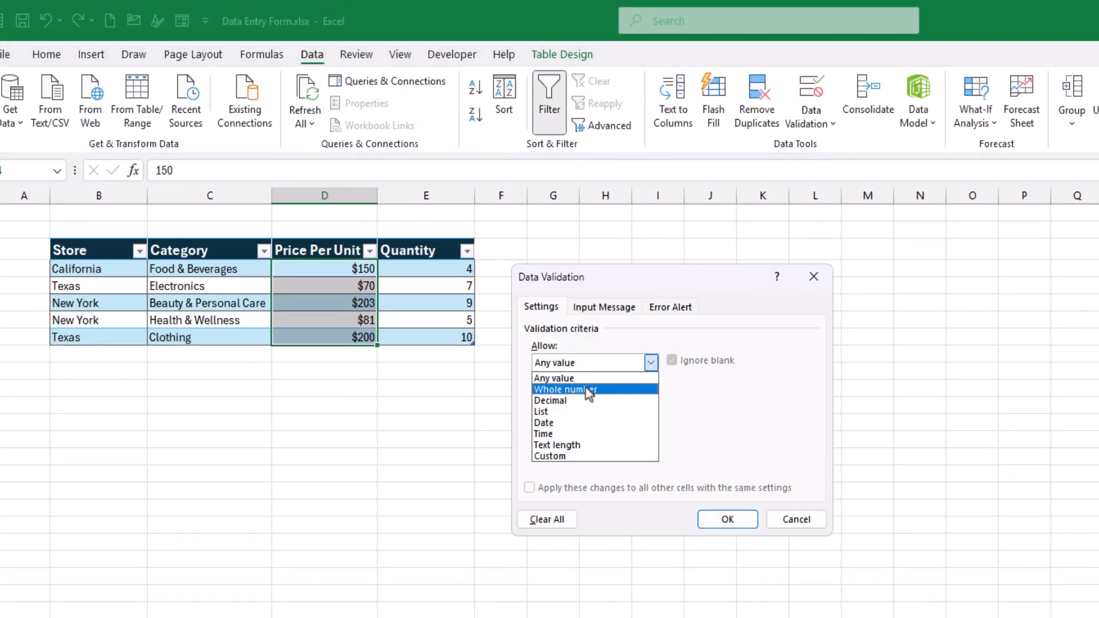
click(592, 388)
click(575, 427)
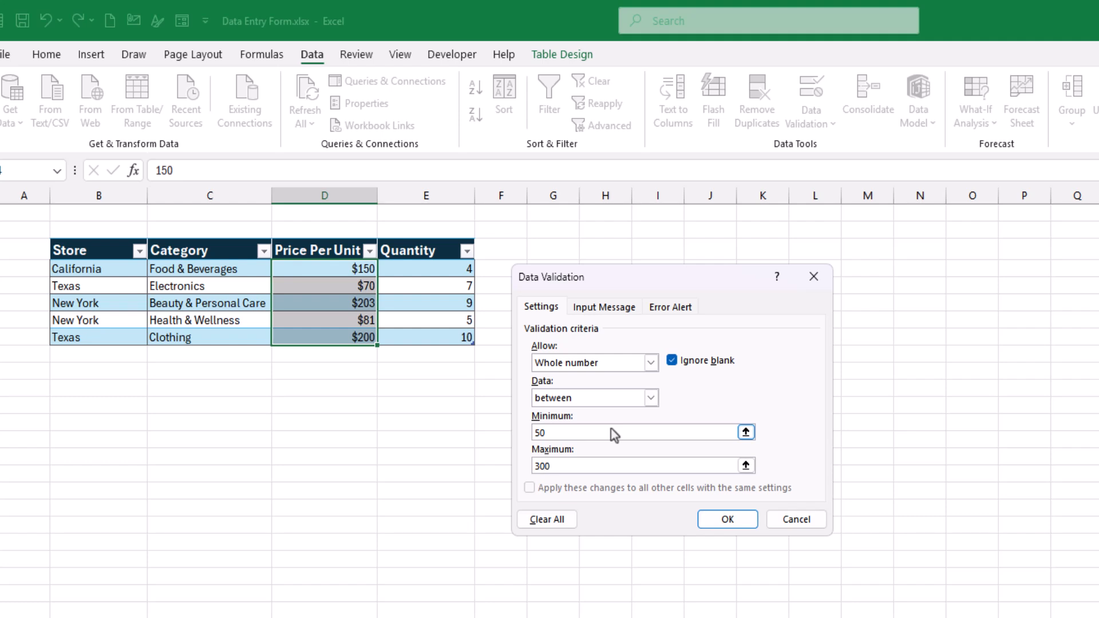
Add the error alert message "the price per unit cannot be more than 300" and apply the validation rule
click(670, 306)
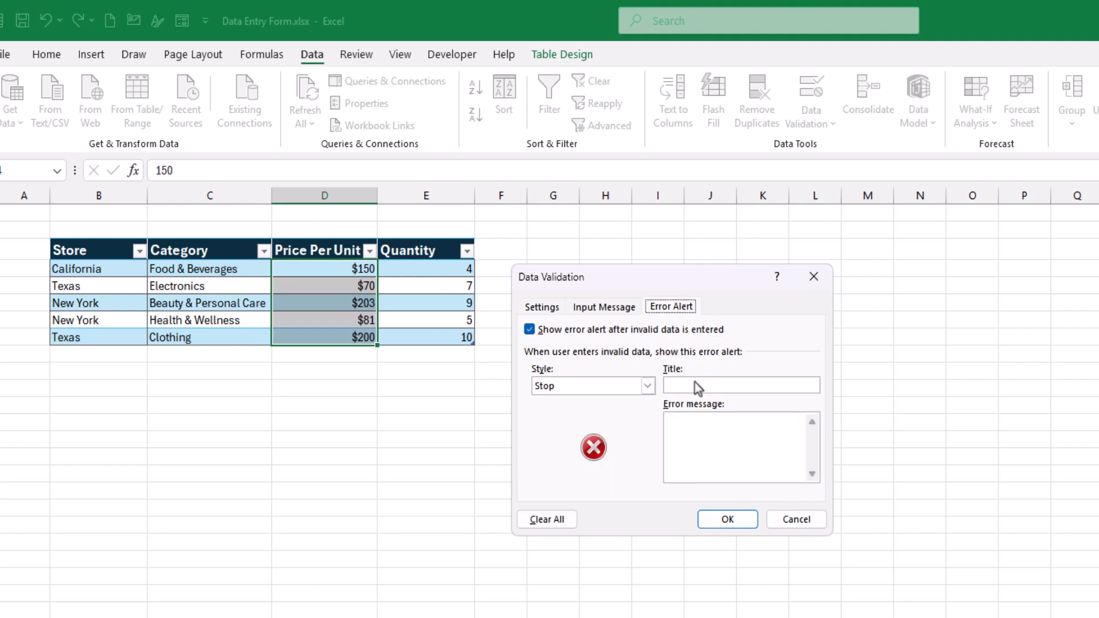
click(693, 438)
text(the price per unit canno)
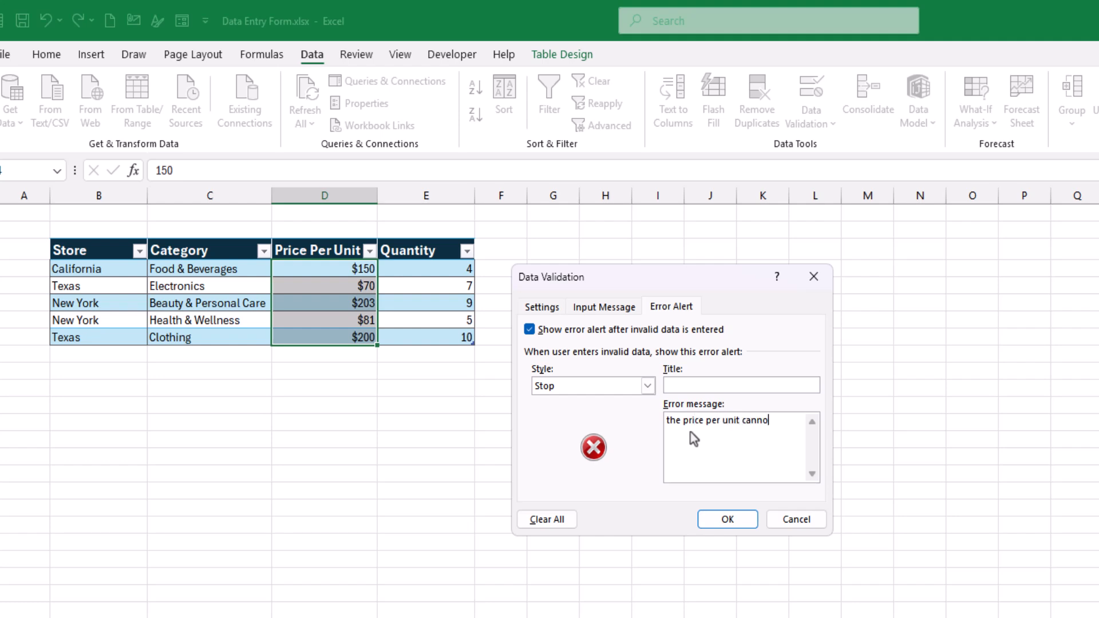
text(t be more than 3000)
click(724, 519)
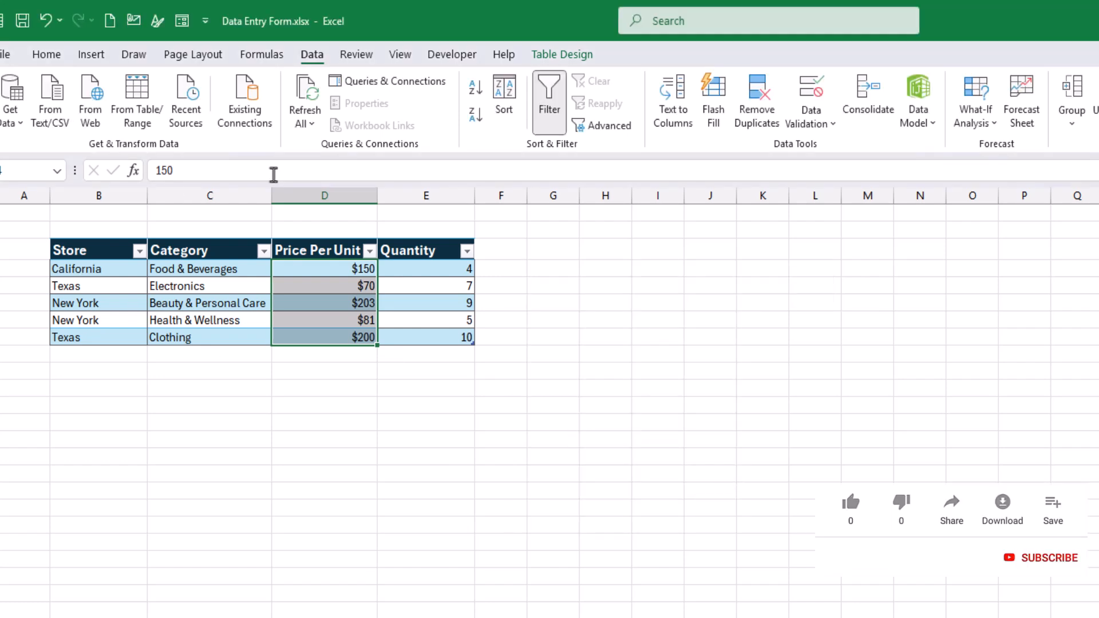
Try to add a record through the data entry form with Store Alpha, Category X, Price Per Unit 500 and Quantity 1
click(181, 21)
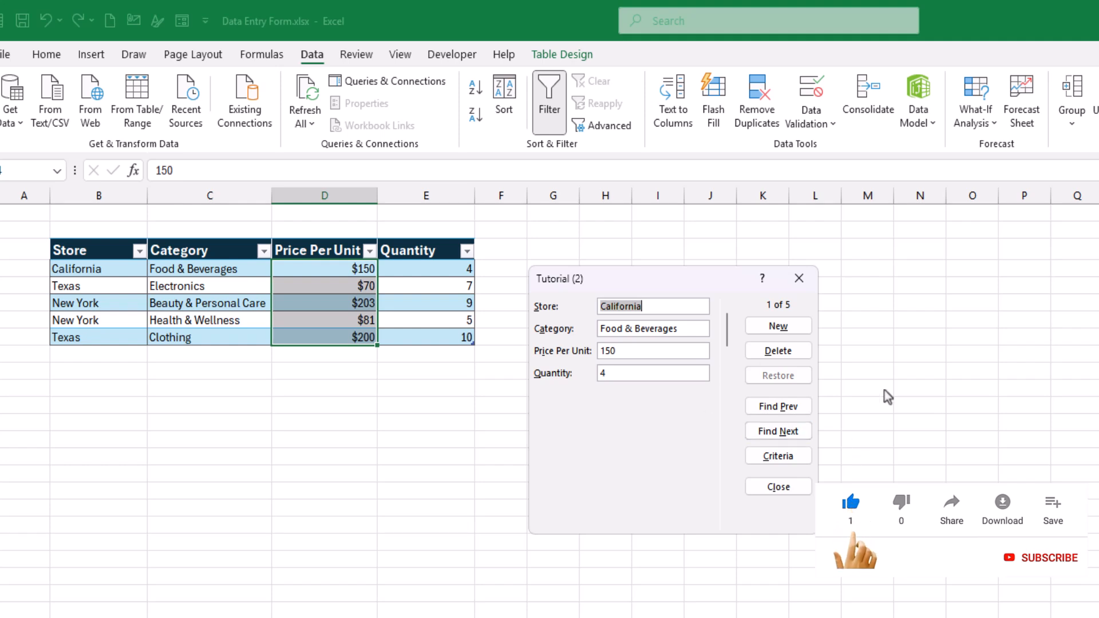
click(777, 326)
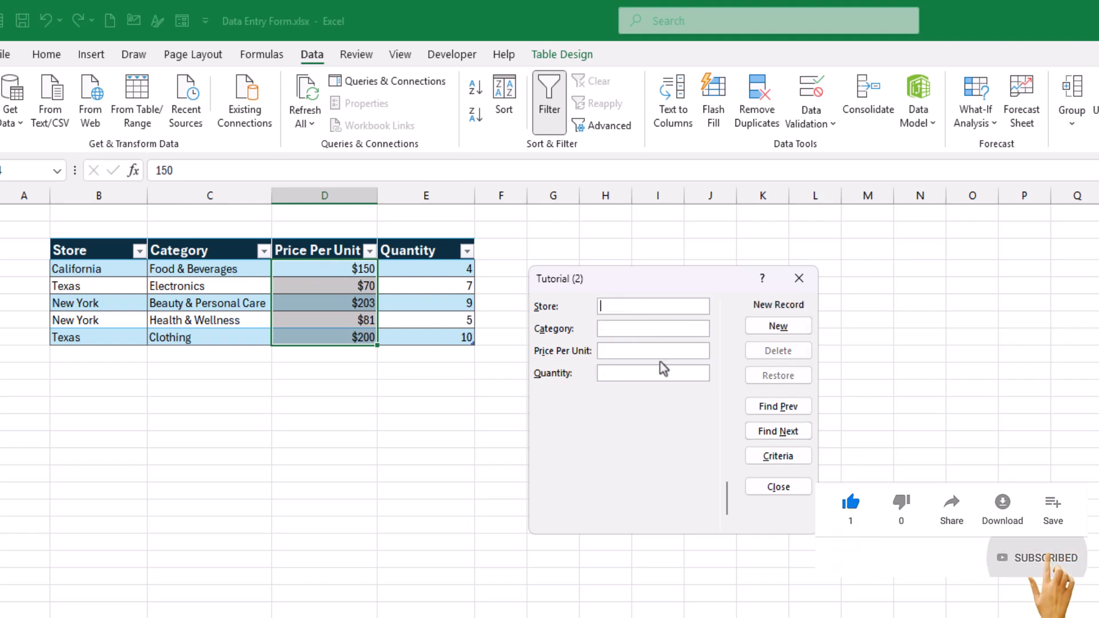
text(Alpha)
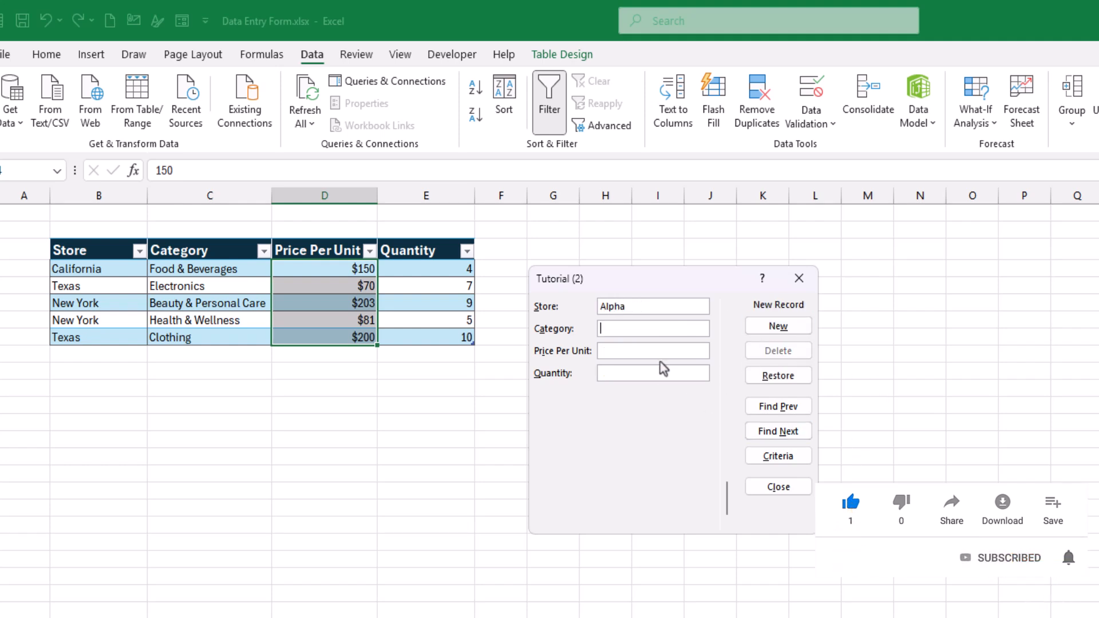
text(X)
key(Tab)
text(500)
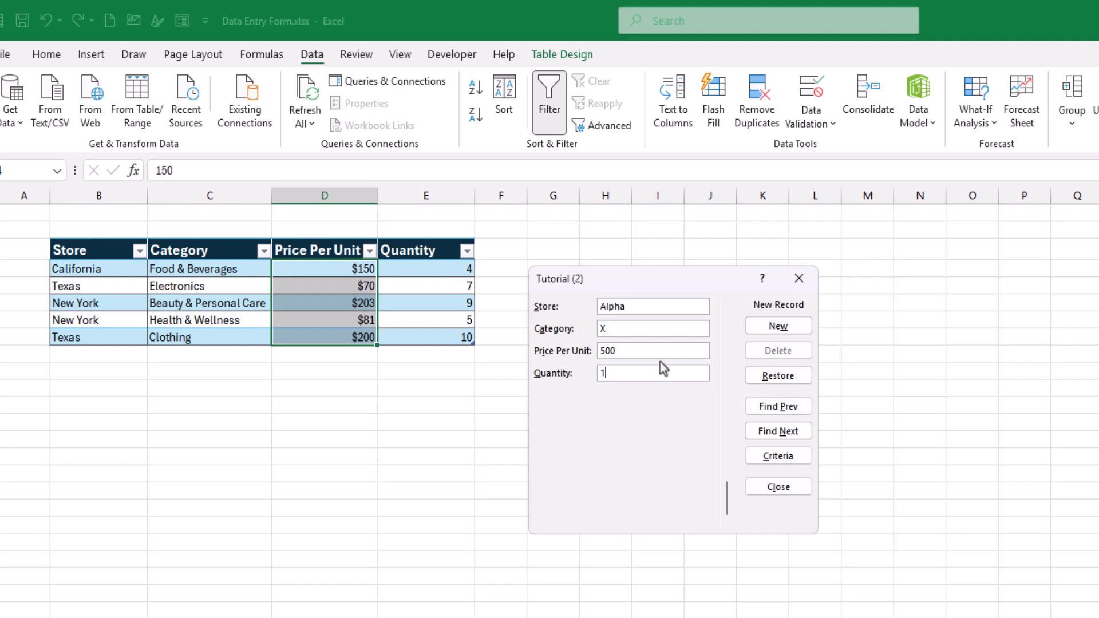
text(1)
key(Return)
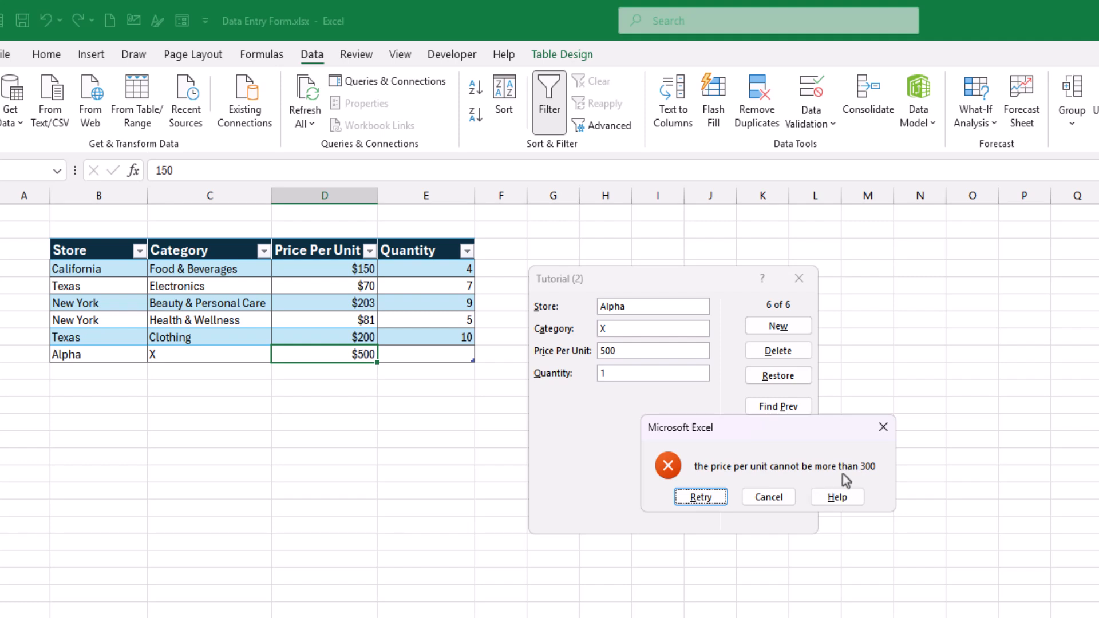
Dismiss the price validation alert and close the data entry form of the small sales table
key(Return)
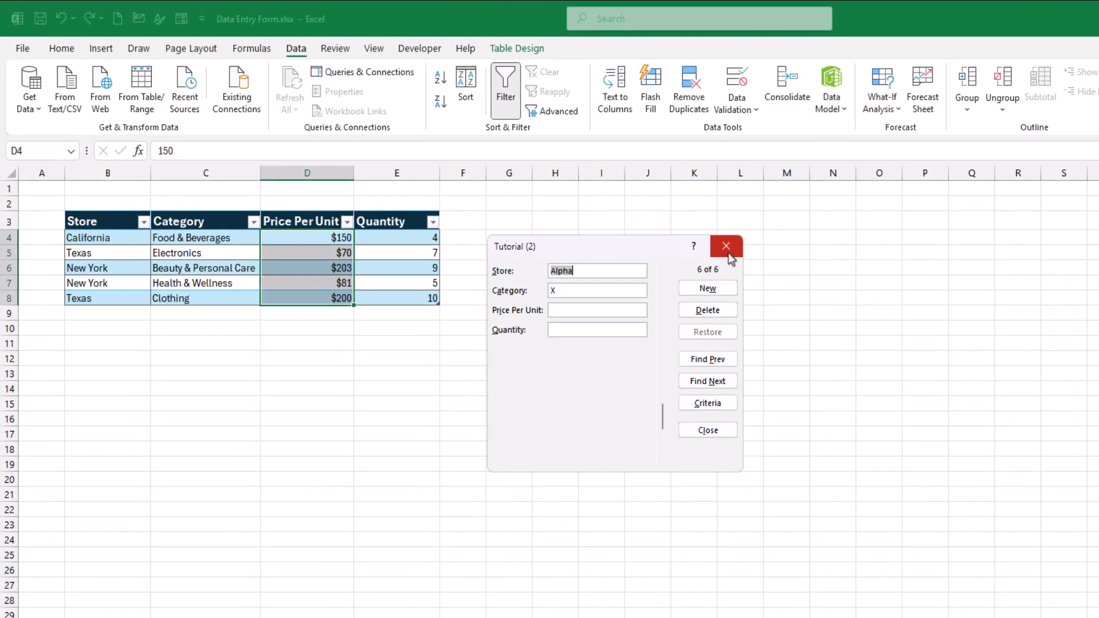
click(575, 194)
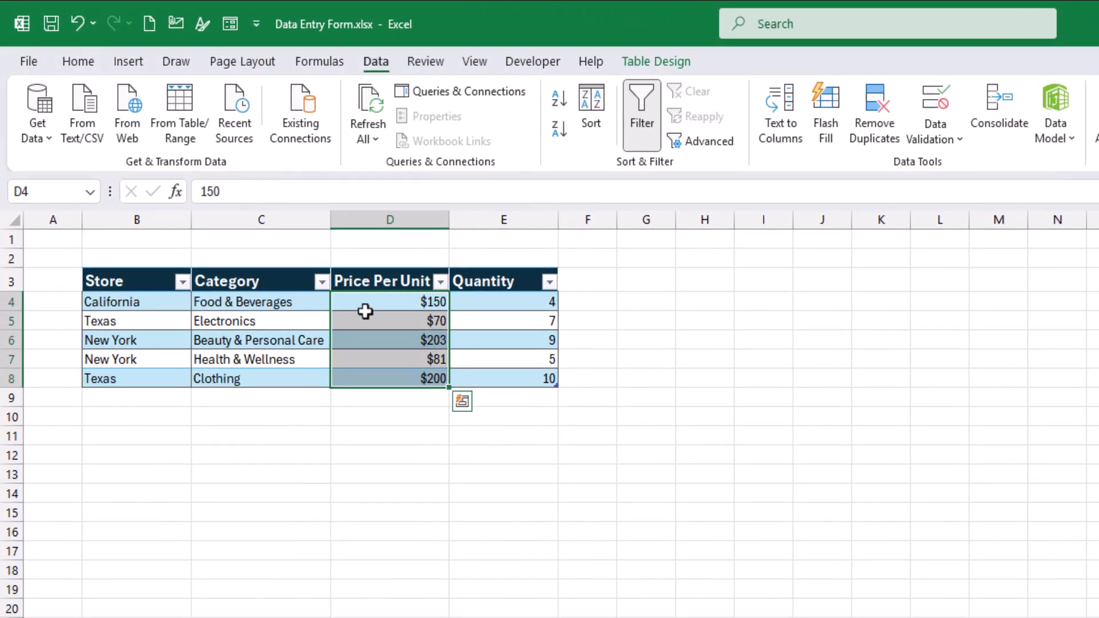
click(365, 313)
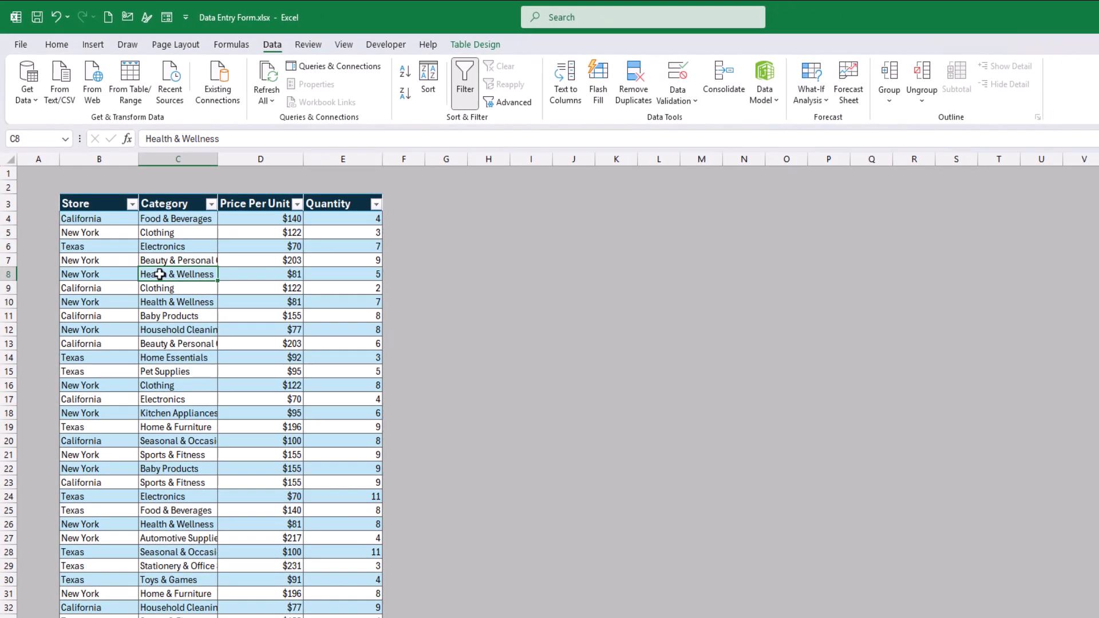
Open the data entry form for the large table on the Tutorial sheet and browse forward through records with Price Per Unit >230
click(166, 17)
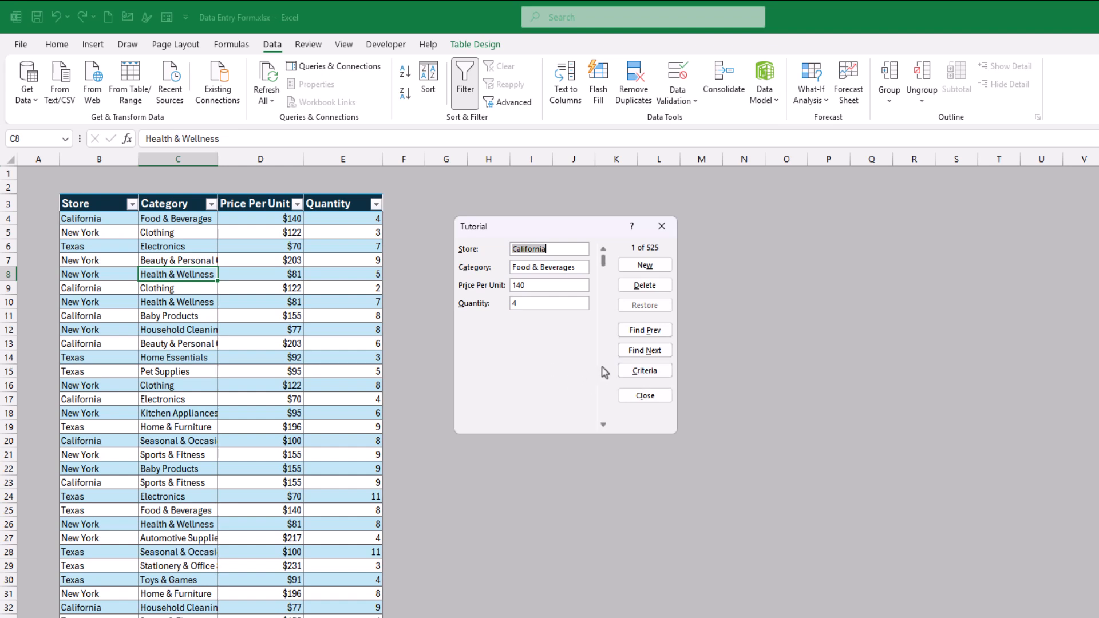
click(634, 373)
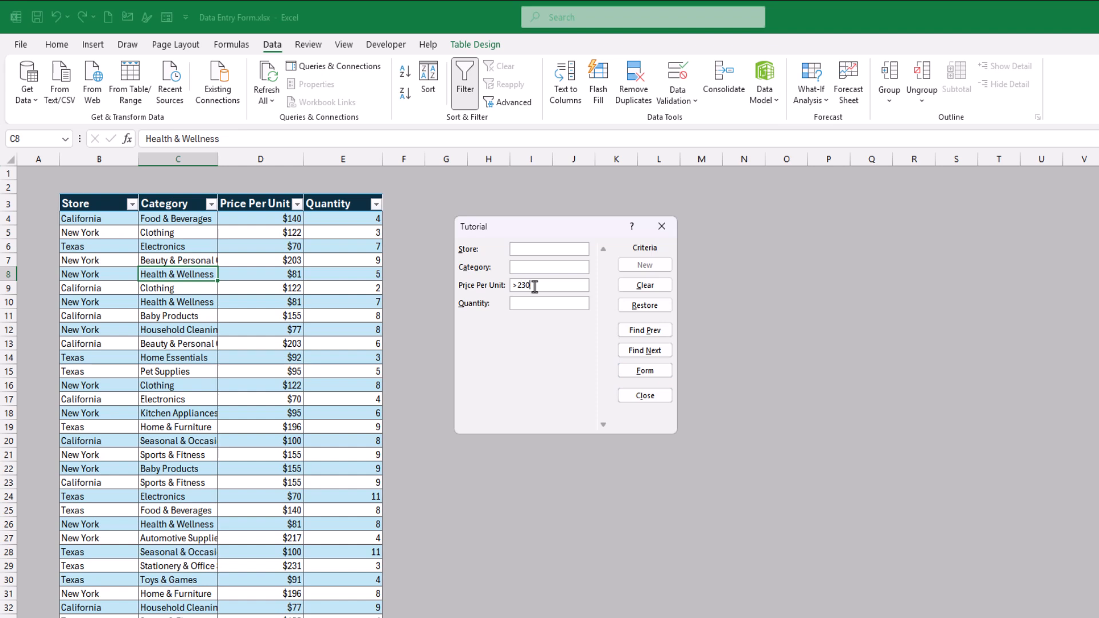
click(658, 357)
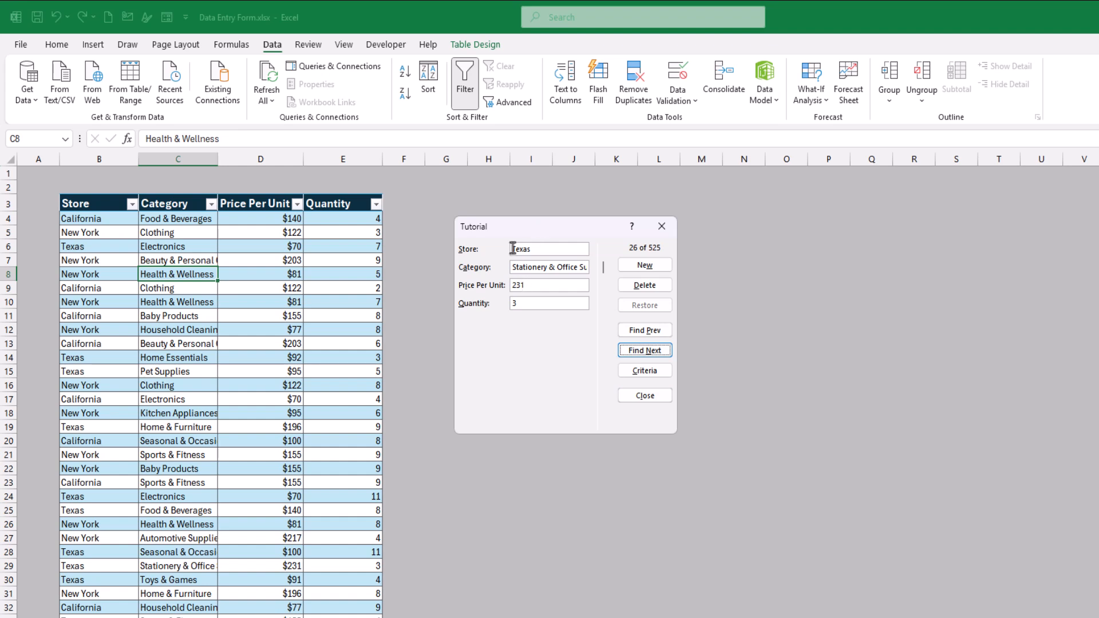
click(645, 352)
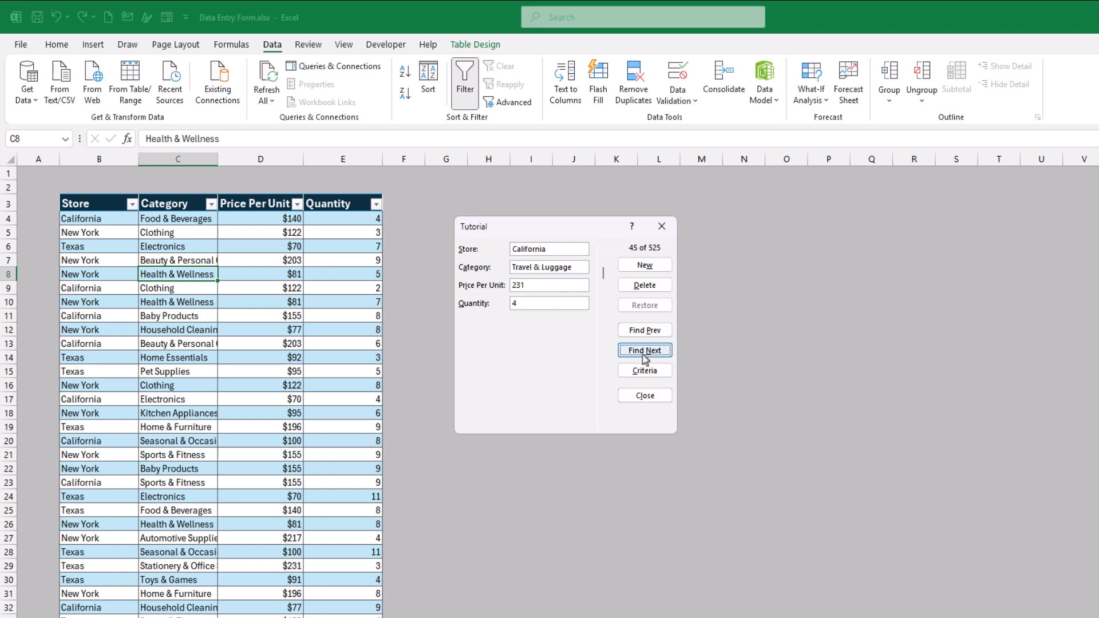
click(645, 352)
click(644, 352)
click(645, 351)
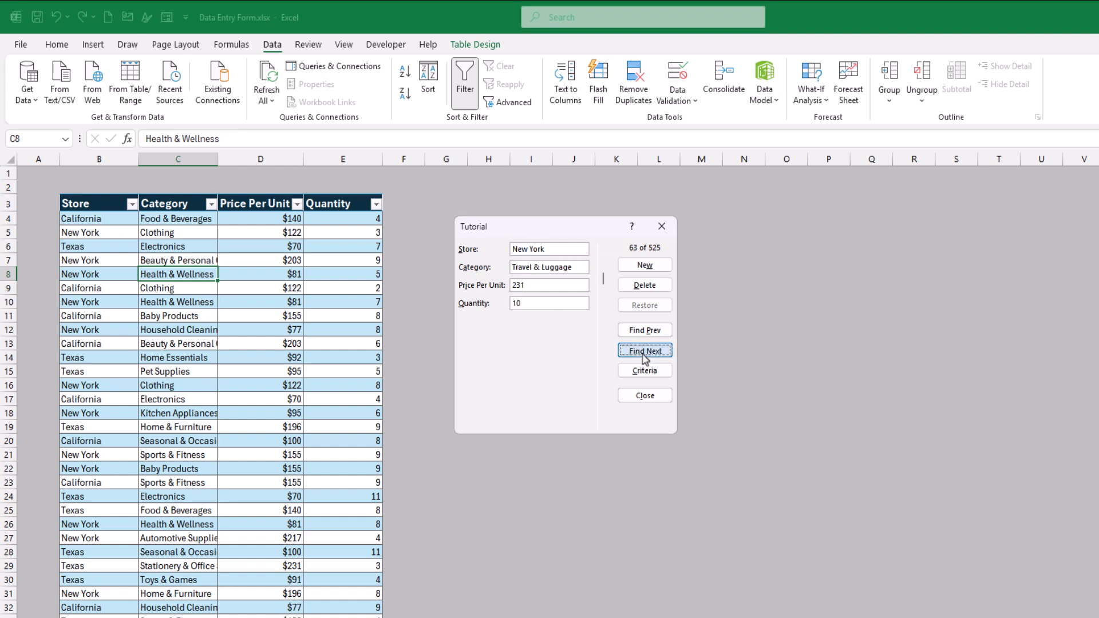
Change the form's Price Per Unit search criterion to >200 and browse forward through the matching records
click(644, 371)
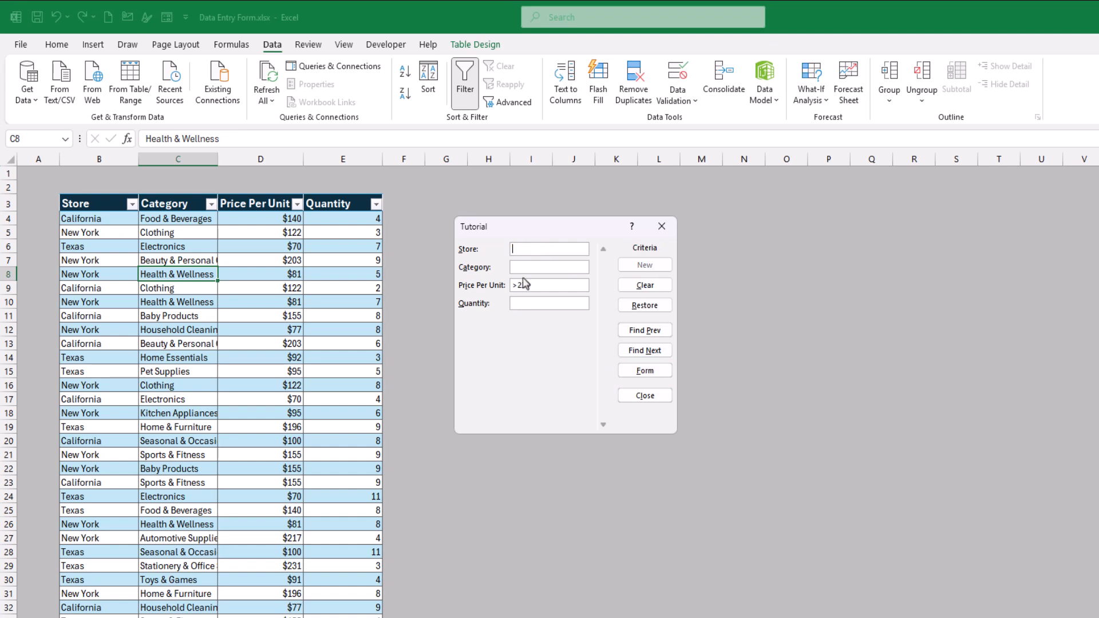
click(535, 286)
text(>230)
click(664, 353)
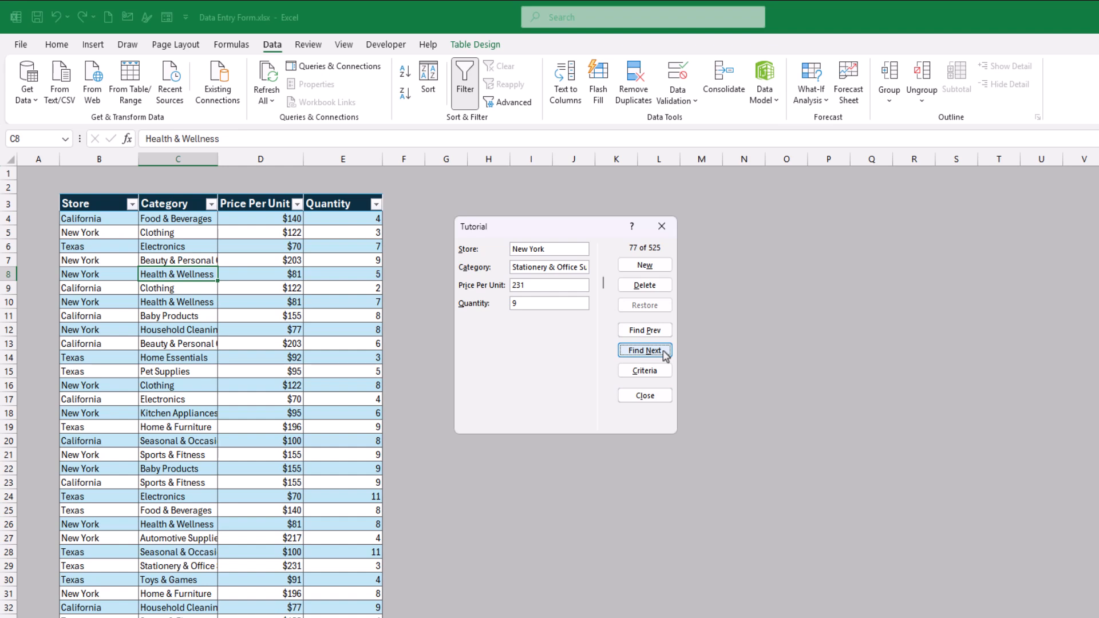
click(665, 355)
click(665, 355)
click(665, 355)
click(665, 355)
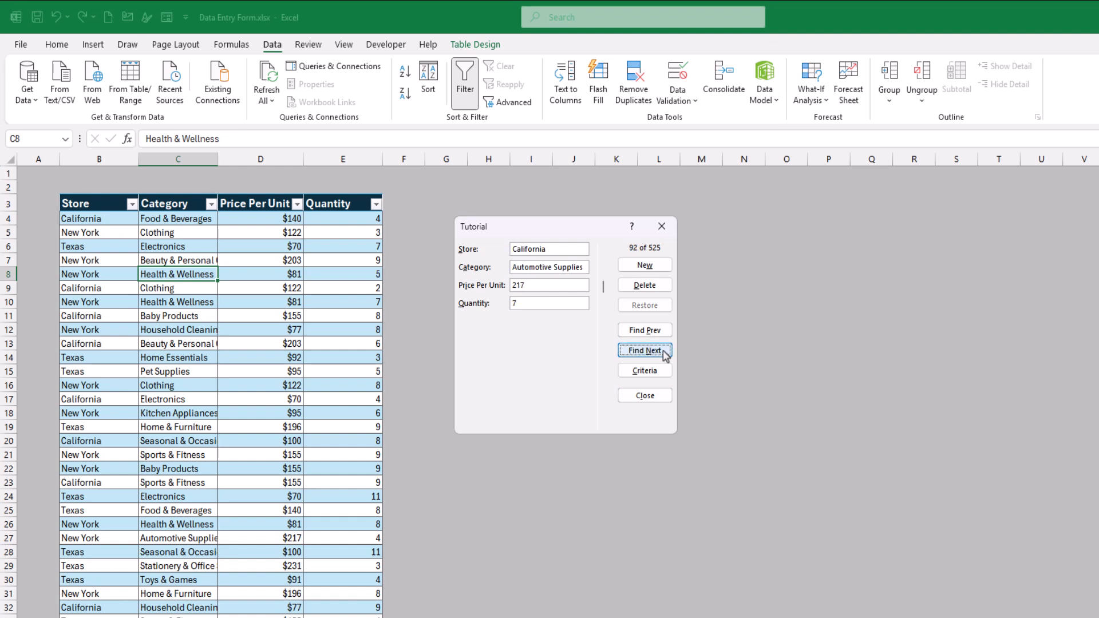
click(665, 354)
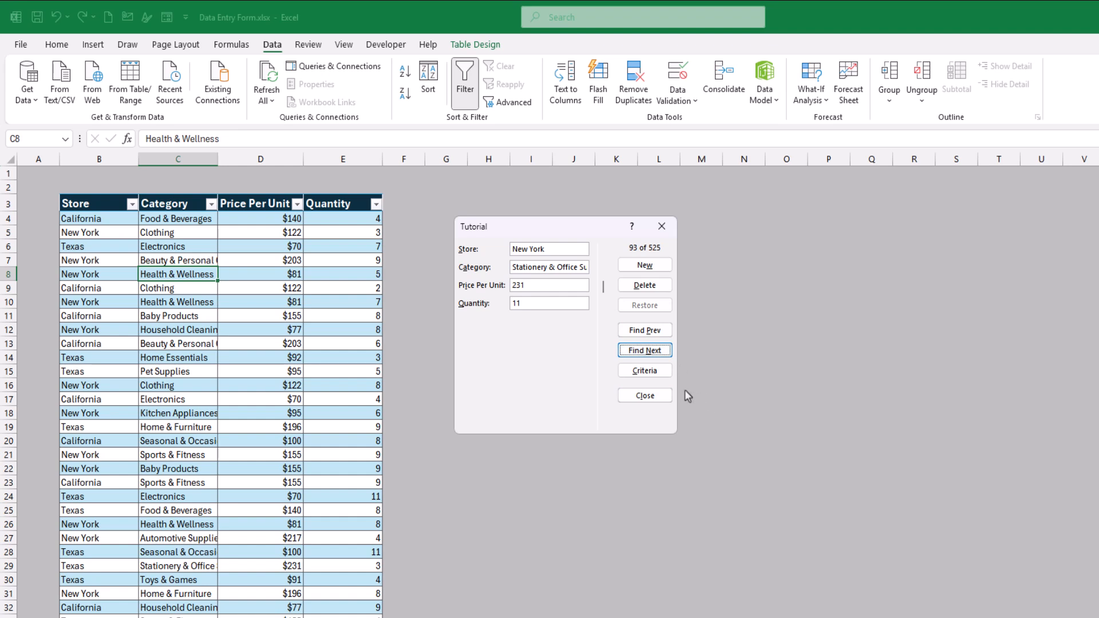
Switch the data entry form back and forth between its criteria and record views, and close it
click(644, 376)
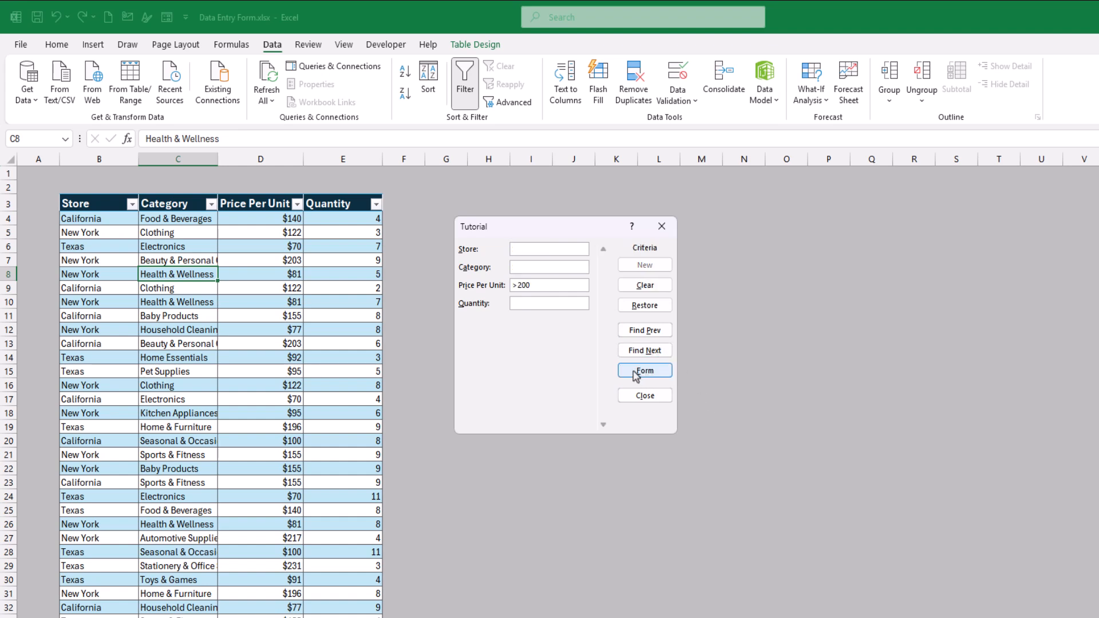
click(636, 374)
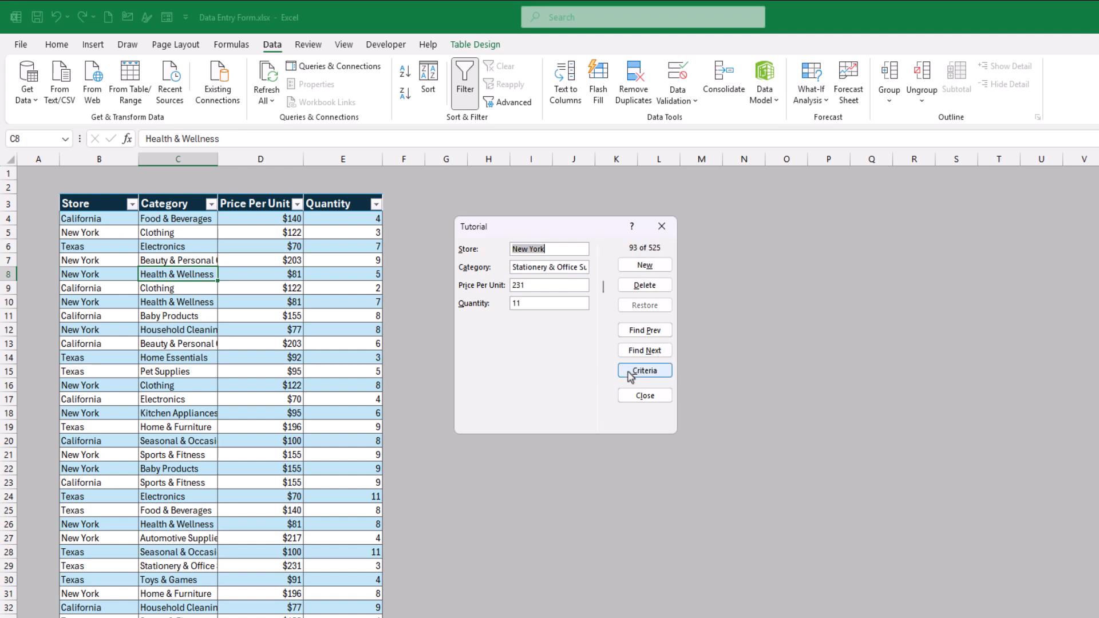
click(630, 375)
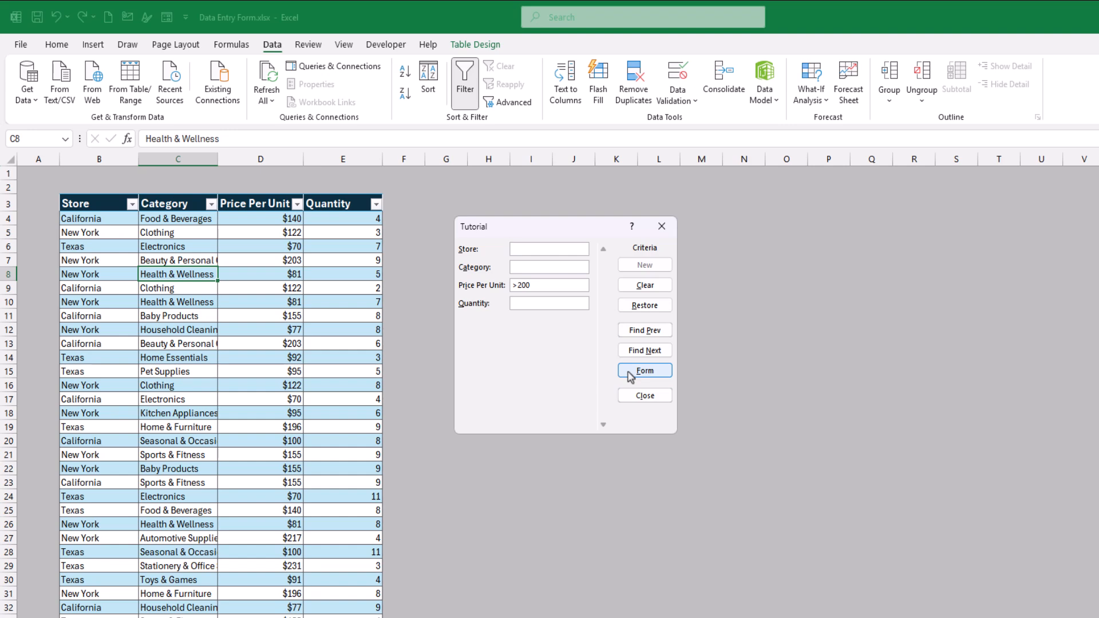
click(630, 375)
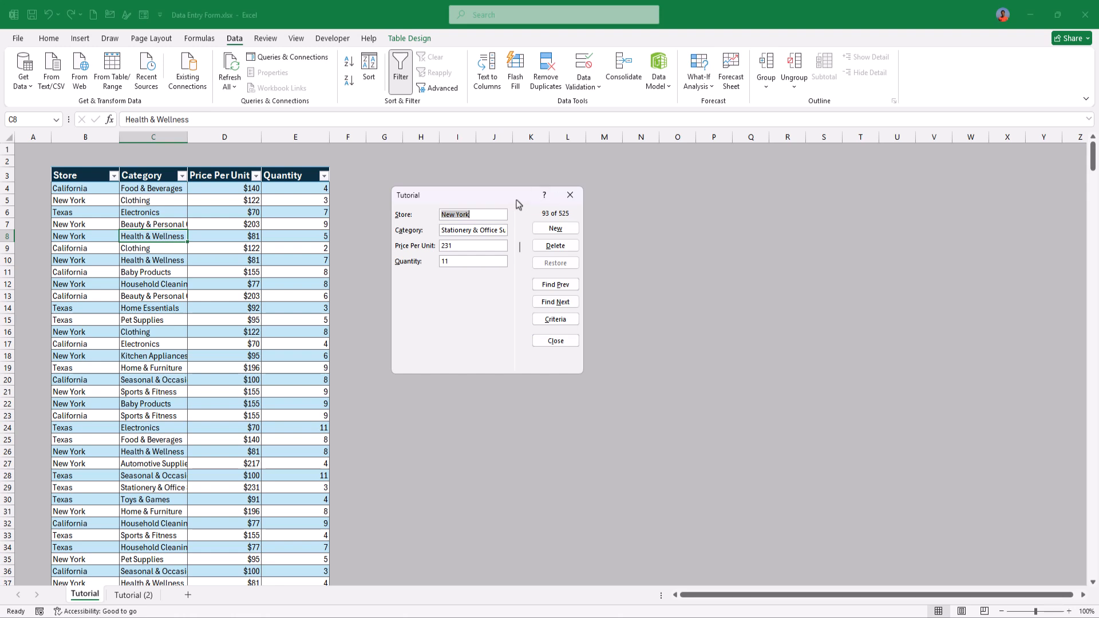
click(568, 196)
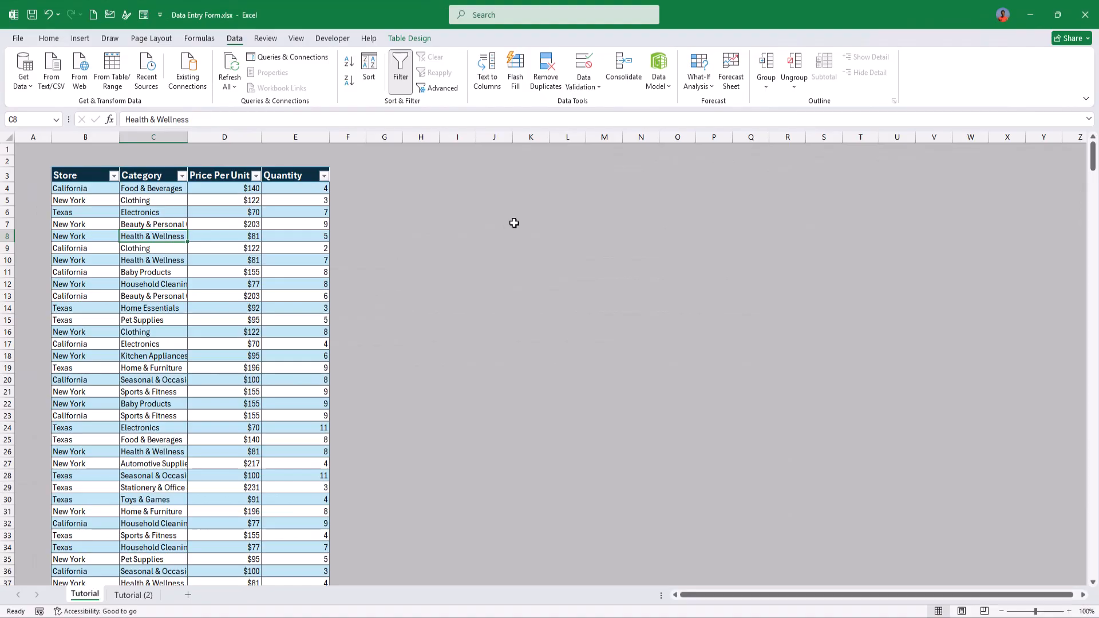